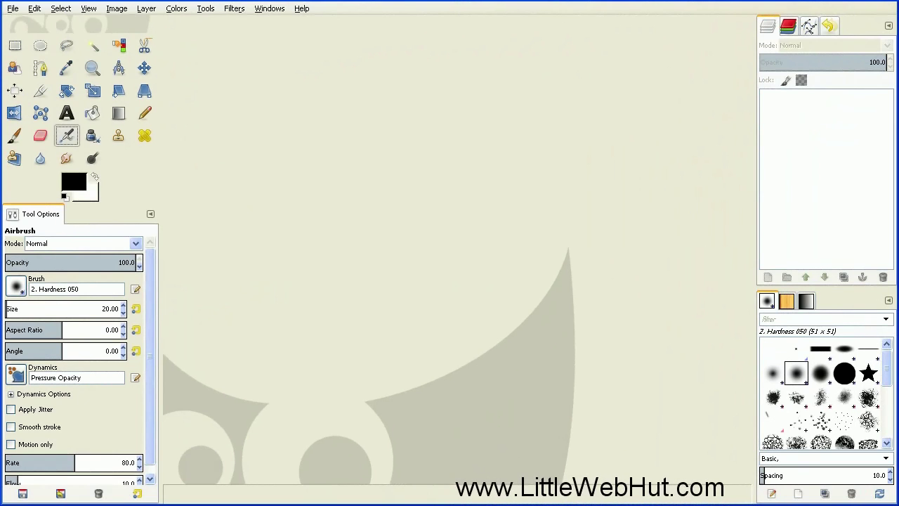
- Open kayak.jpg through File > Open in the Open Image dialog
{"action": "left_click", "coordinate": [13, 9]}
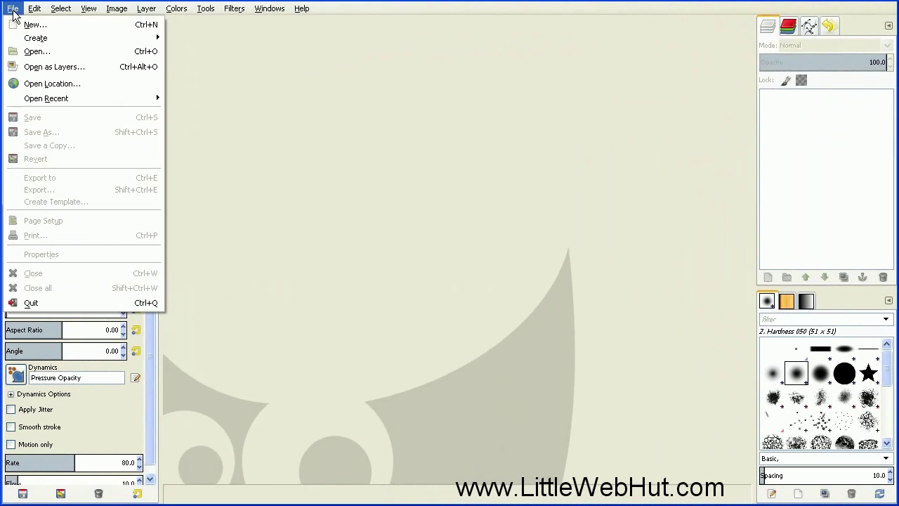
{"action": "left_click", "coordinate": [35, 51]}
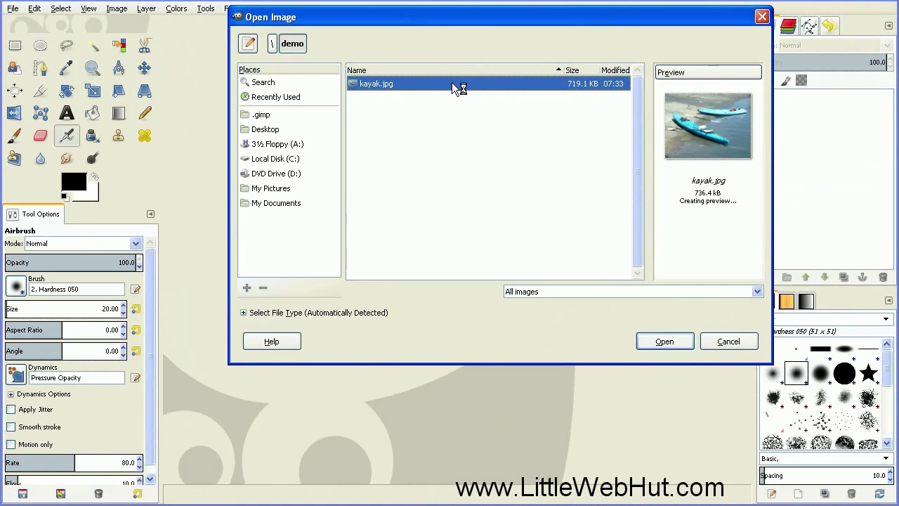
{"action": "left_click", "coordinate": [669, 340]}
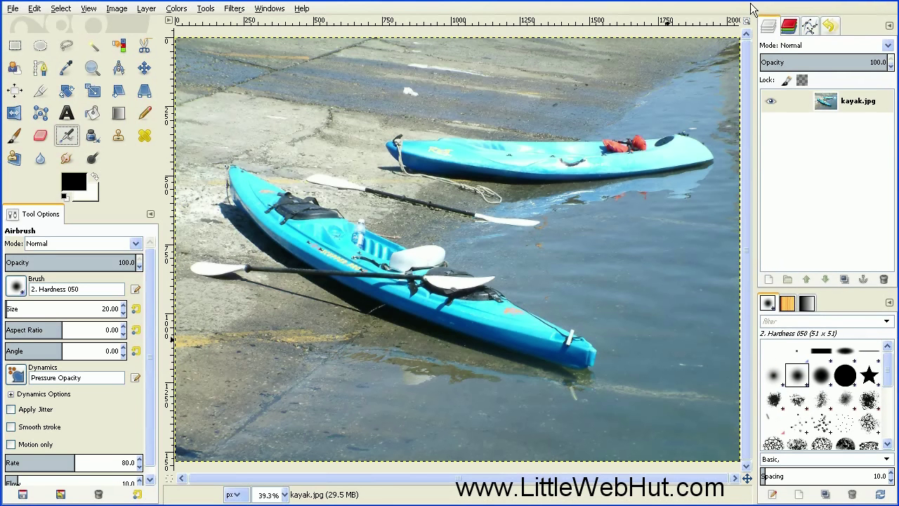
- Add an alpha channel to kayak.jpg and create a transparent layer named Layer above it
{"action": "right_click", "coordinate": [785, 104]}
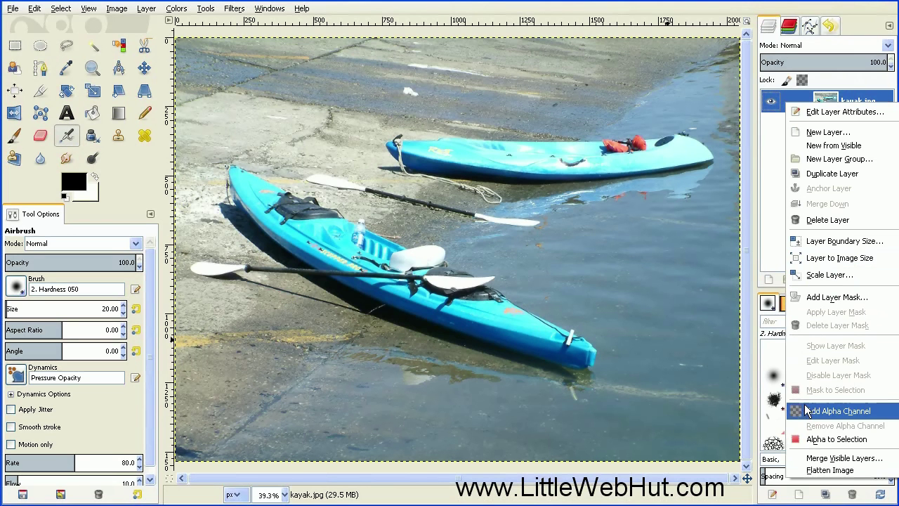
{"action": "left_click", "coordinate": [806, 414]}
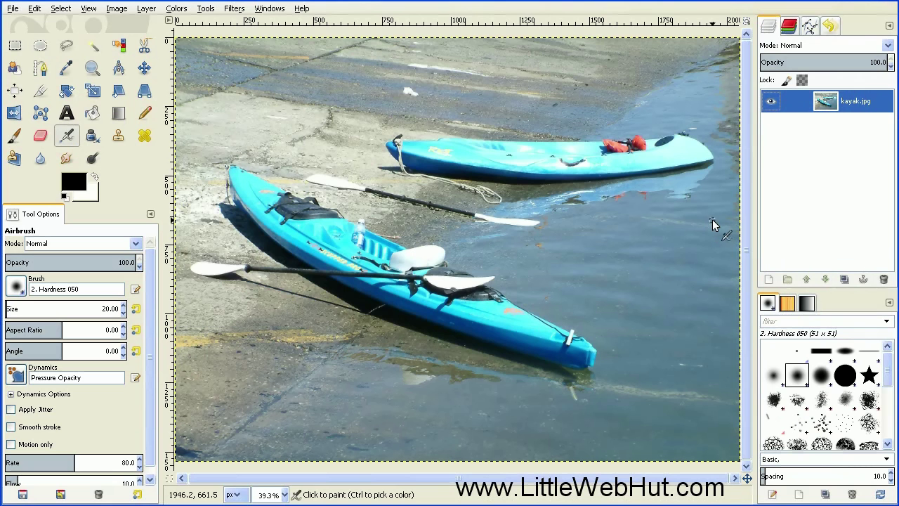
{"action": "left_click", "coordinate": [769, 281]}
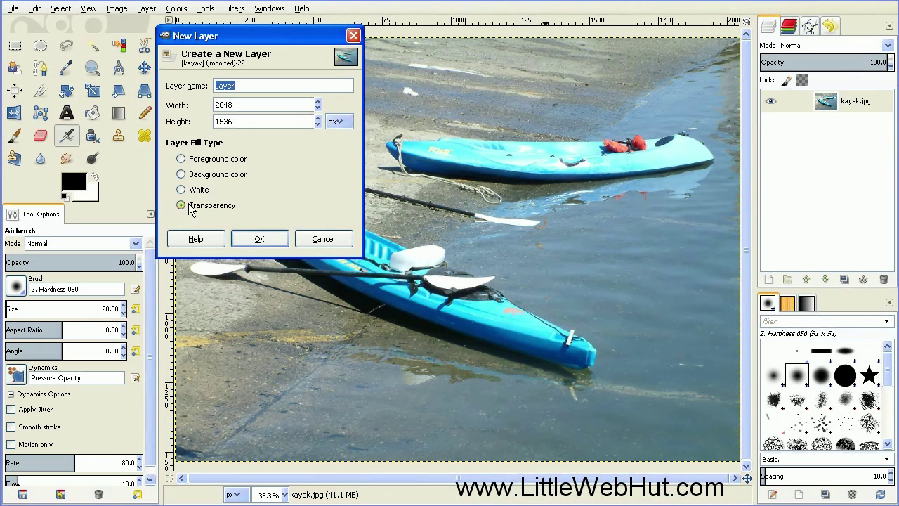
{"action": "left_click", "coordinate": [260, 239]}
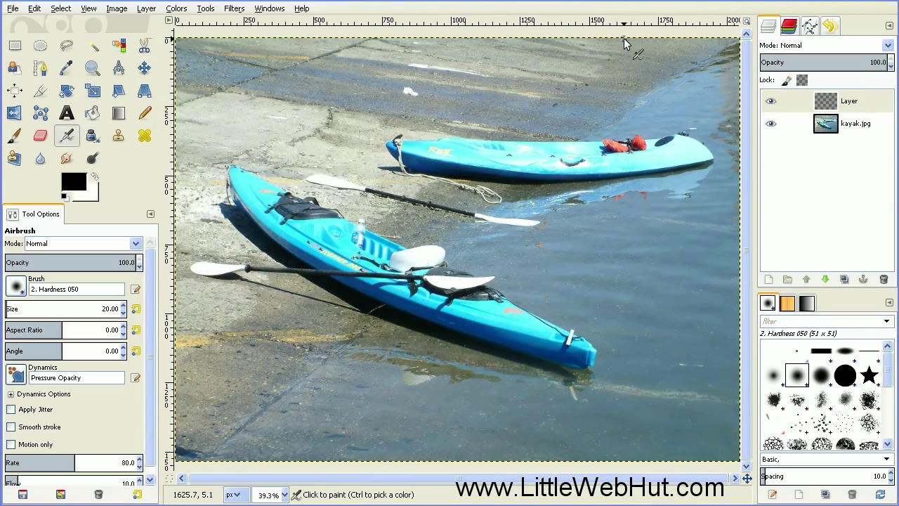
- Select a square around the front kayak and bucket-fill it with white on the new layer
{"action": "left_click", "coordinate": [15, 47]}
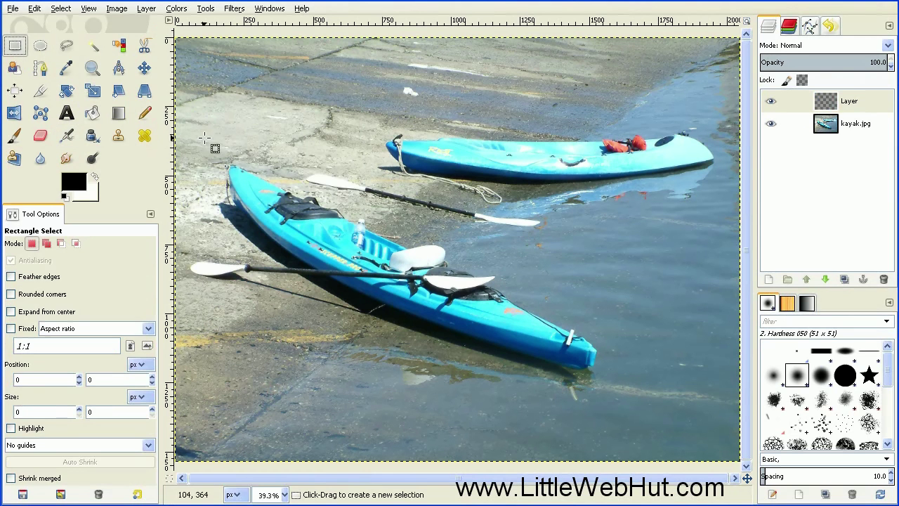
{"action": "left_click_drag", "start_coordinate": [205, 138], "coordinate": [434, 366]}
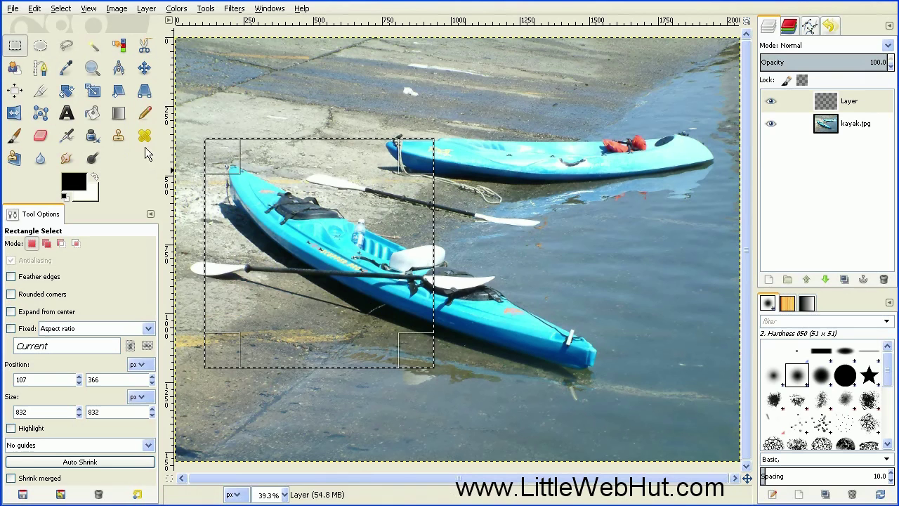
{"action": "left_click", "coordinate": [92, 114]}
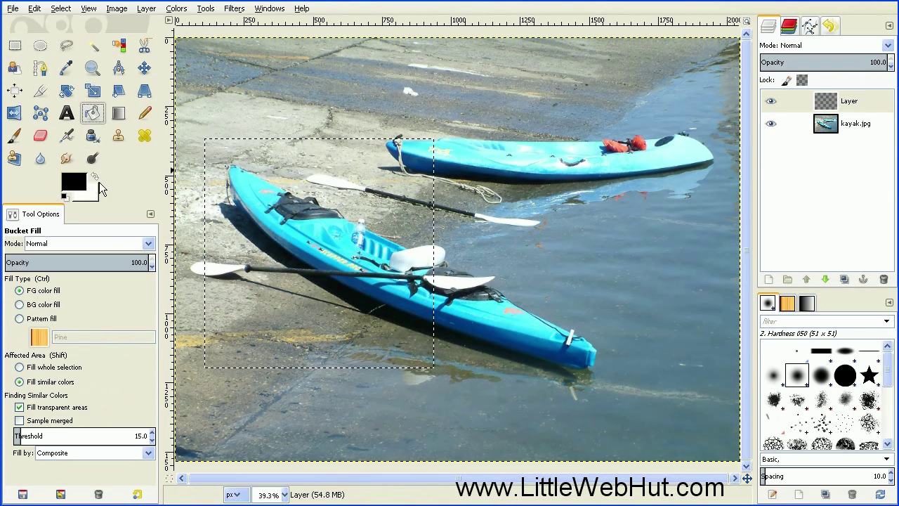
{"action": "left_click", "coordinate": [96, 176]}
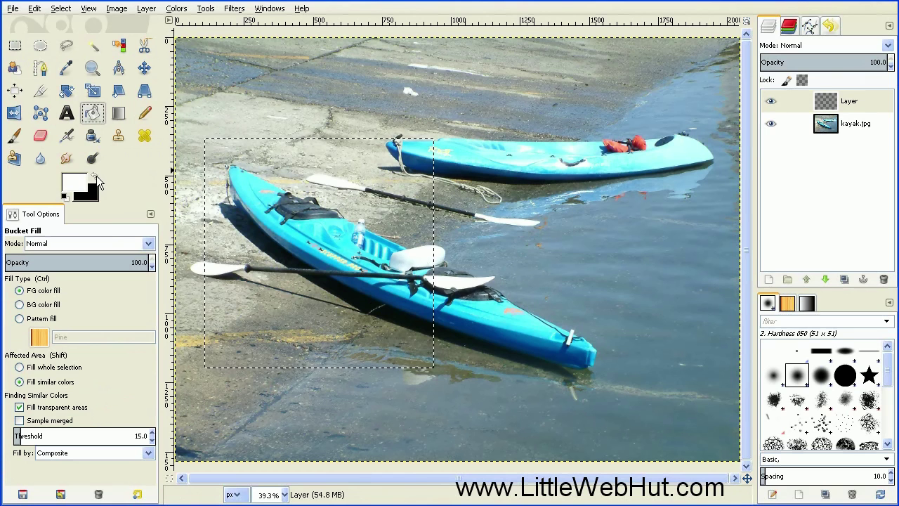
{"action": "left_click", "coordinate": [257, 222]}
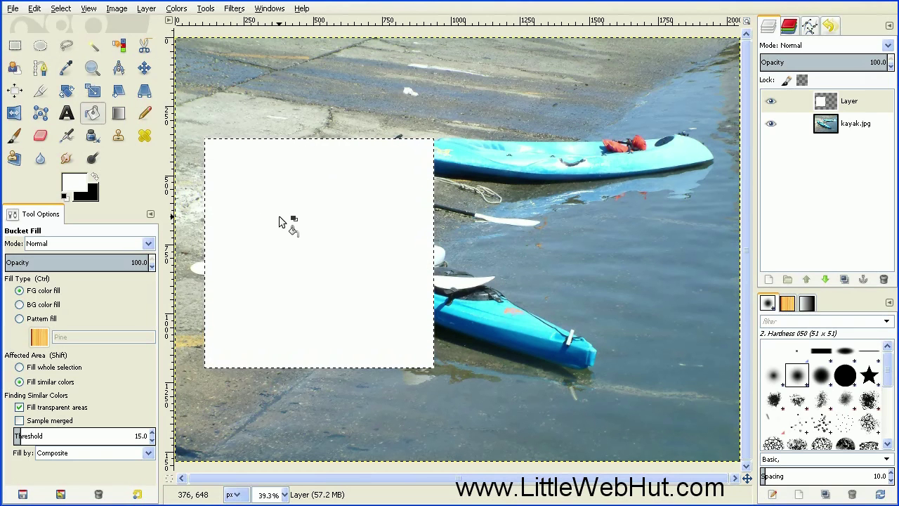
{"action": "left_click", "coordinate": [233, 9]}
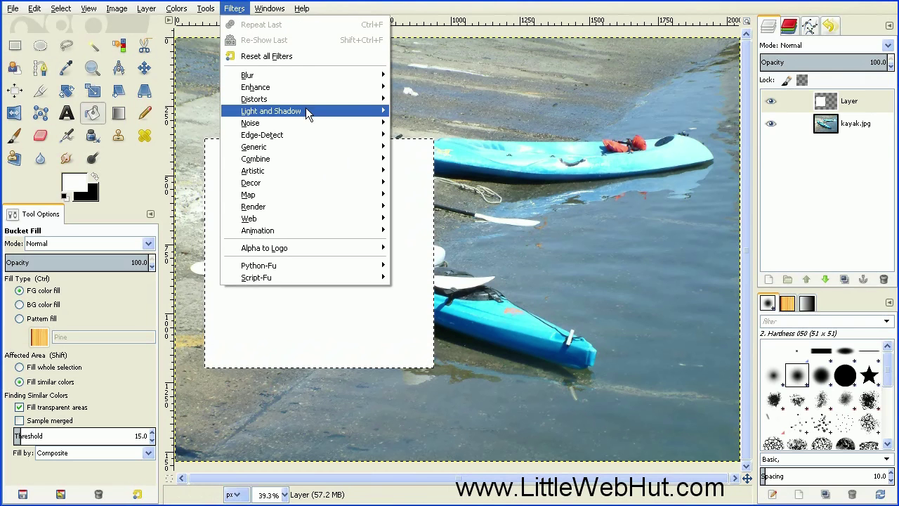
- Apply a default Drop Shadow to the white square and merge the shadow layer down into Layer
{"action": "mouse_move", "coordinate": [316, 112]}
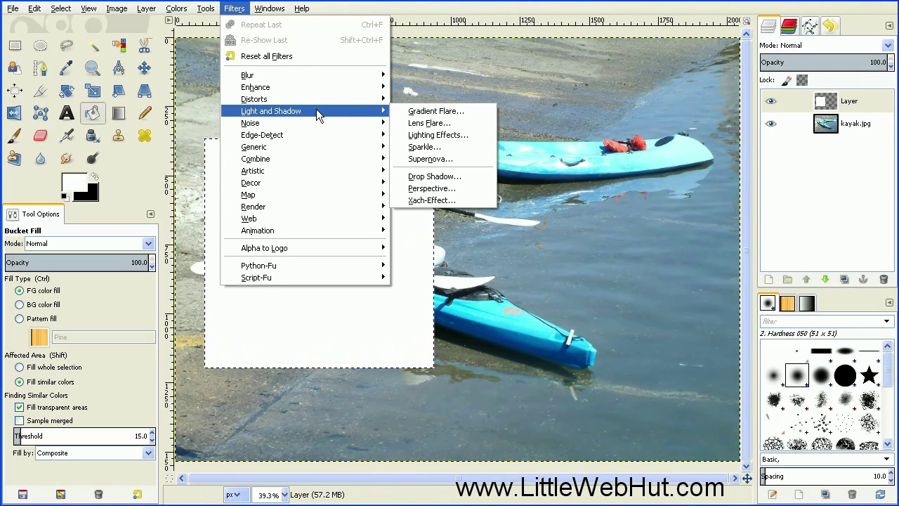
{"action": "left_click", "coordinate": [448, 176]}
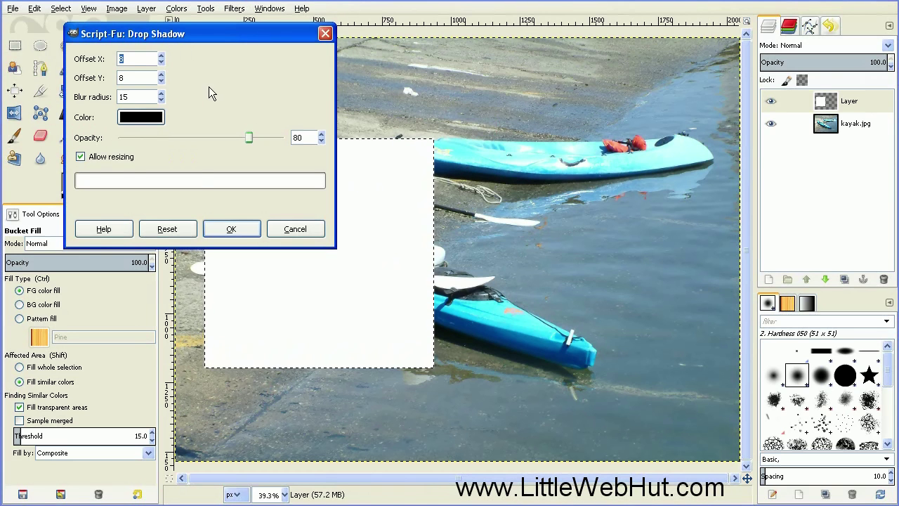
{"action": "left_click", "coordinate": [239, 227]}
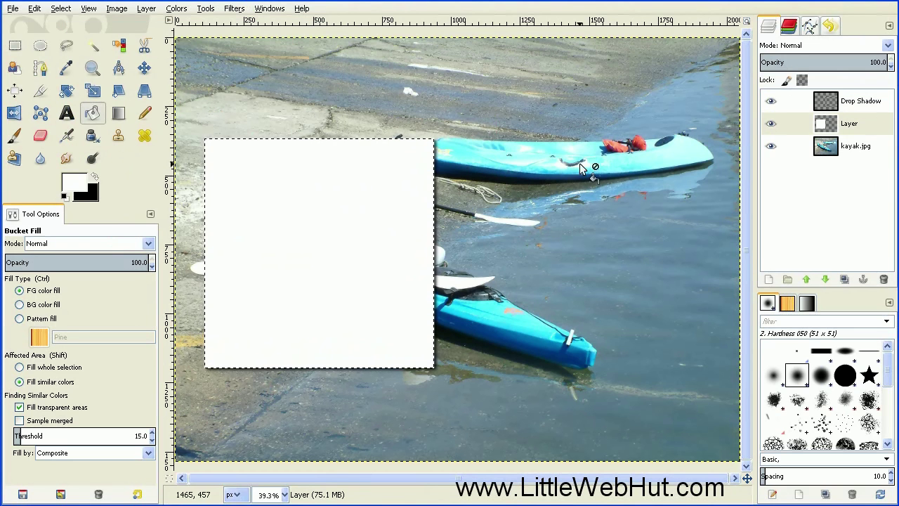
{"action": "right_click", "coordinate": [797, 102]}
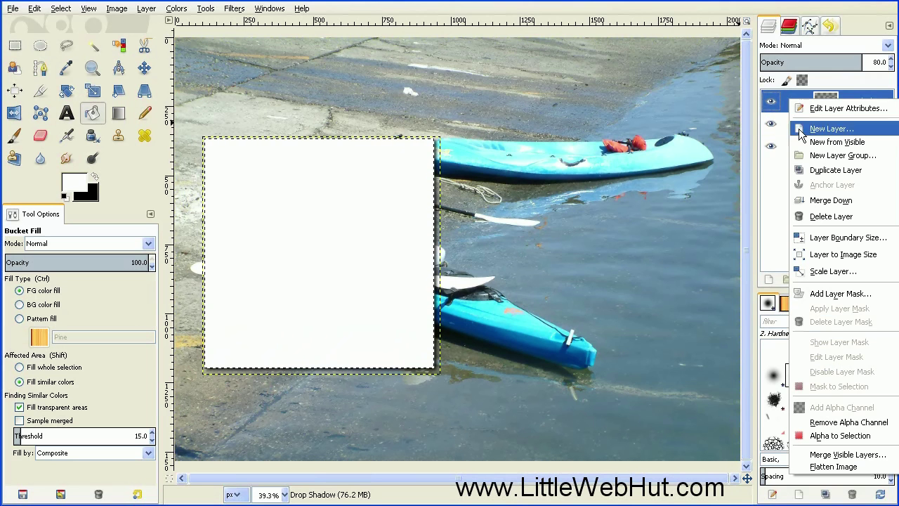
{"action": "left_click", "coordinate": [818, 201]}
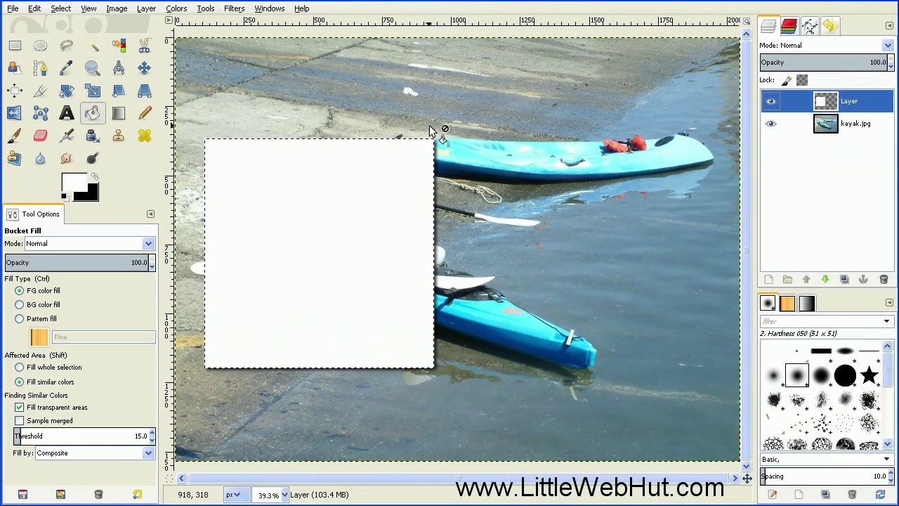
- Shrink the selection by 25 px, delete its interior to leave a white frame, then deselect
{"action": "left_click", "coordinate": [61, 9]}
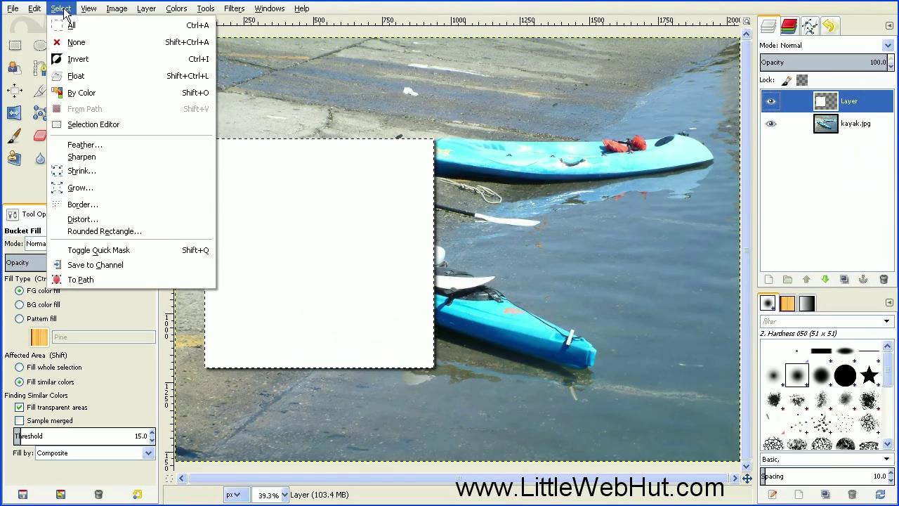
{"action": "left_click", "coordinate": [92, 169]}
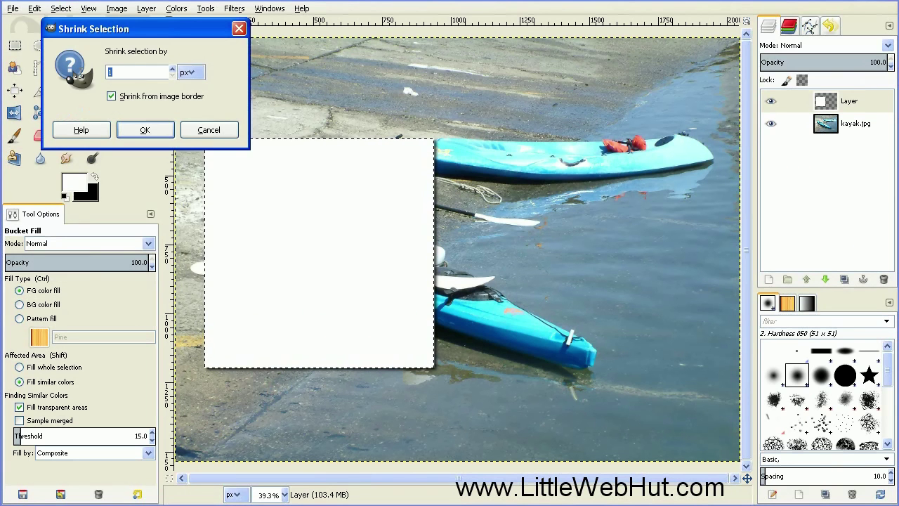
{"action": "type", "text": "25"}
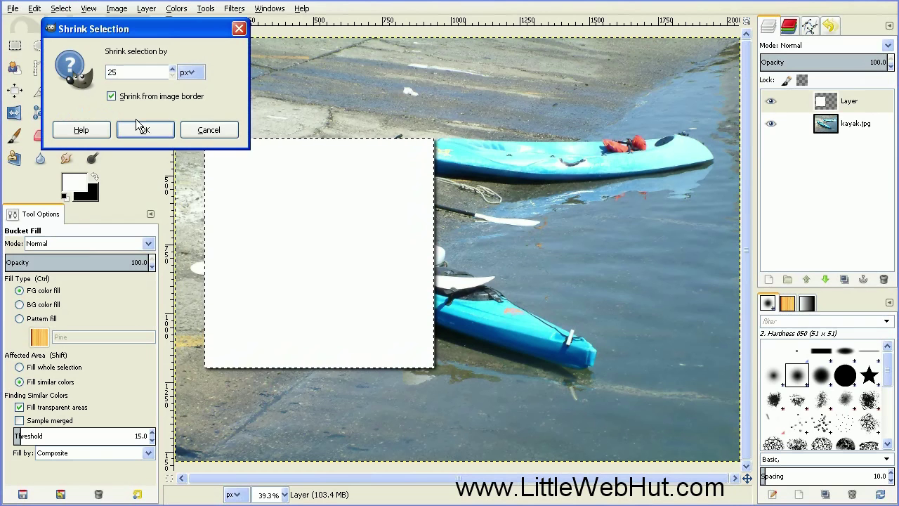
{"action": "left_click", "coordinate": [142, 125]}
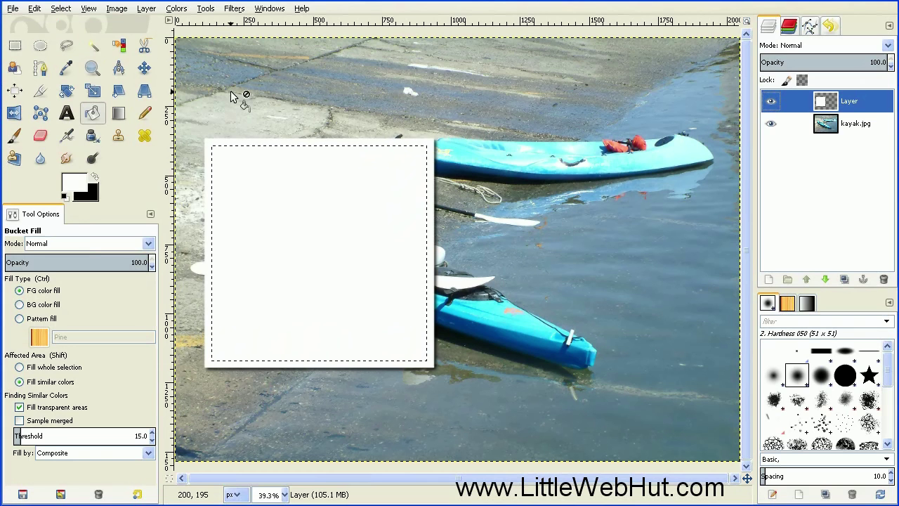
{"action": "key", "text": "Delete"}
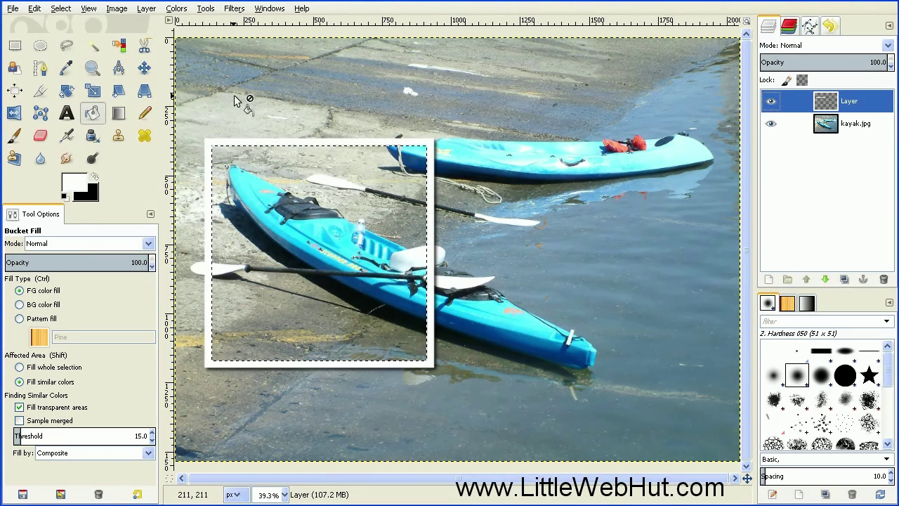
{"action": "left_click", "coordinate": [65, 8]}
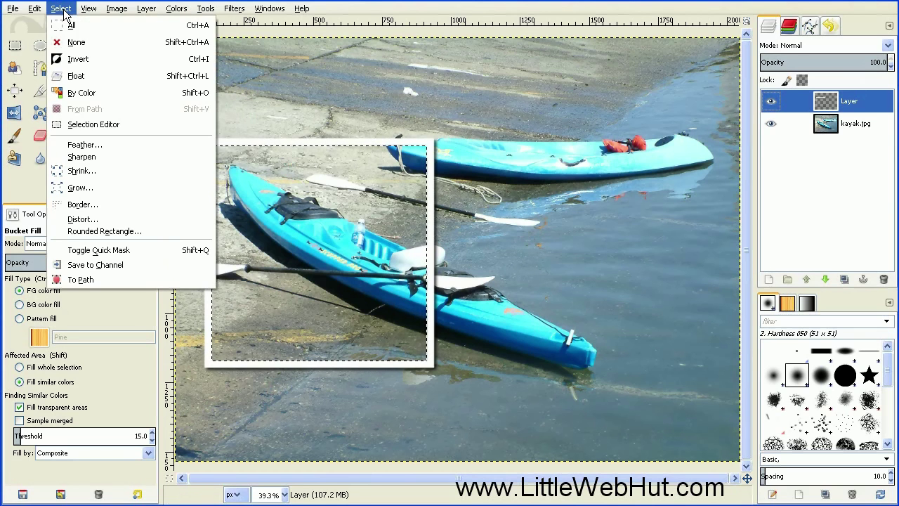
{"action": "left_click", "coordinate": [76, 42]}
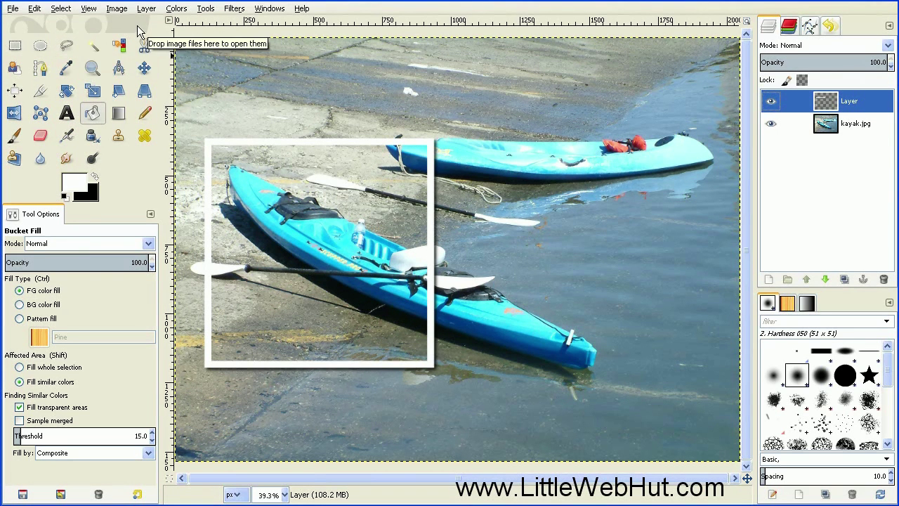
- Rotate the frame layer by about 7.03 degrees and reselect Layer in the Layers panel
{"action": "left_click", "coordinate": [67, 92]}
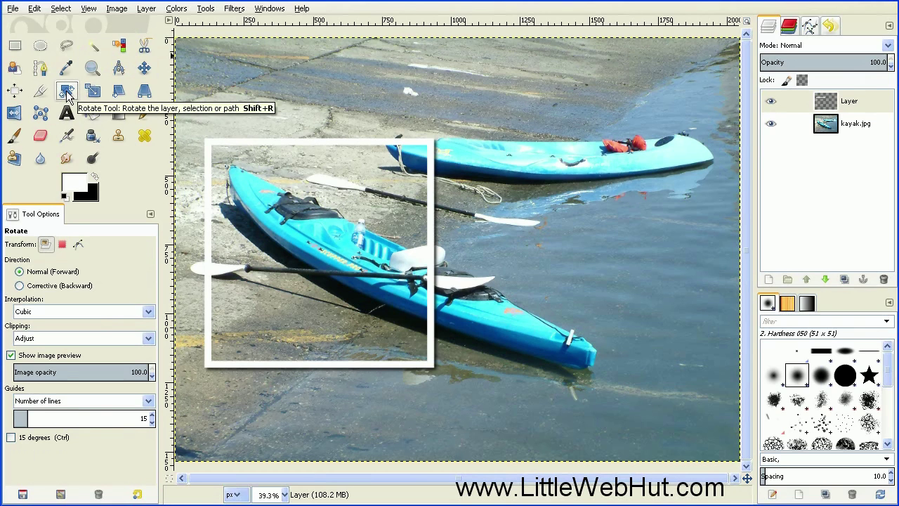
{"action": "left_click", "coordinate": [332, 167]}
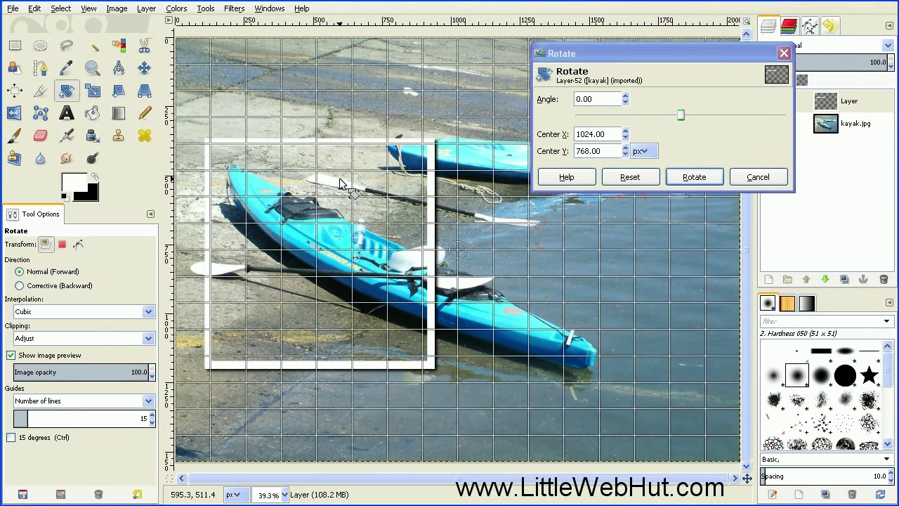
{"action": "left_click_drag", "start_coordinate": [340, 181], "coordinate": [351, 167]}
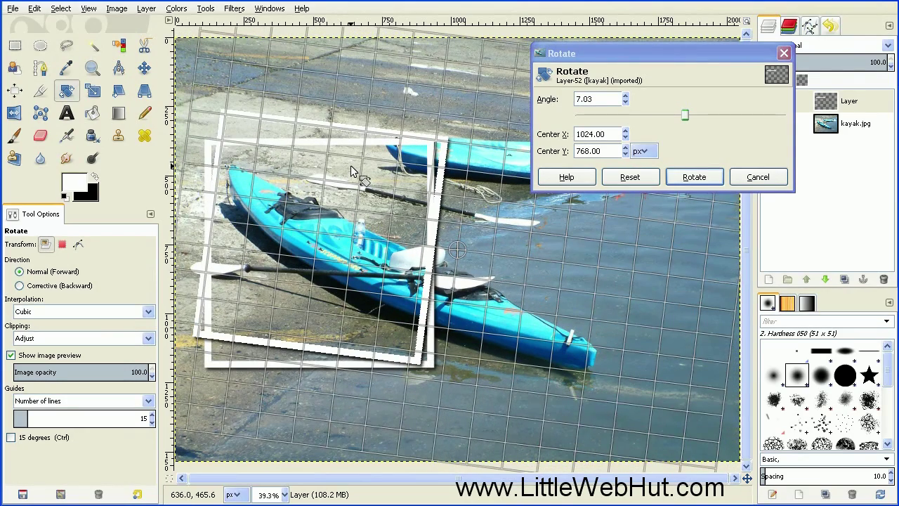
{"action": "left_click", "coordinate": [694, 177]}
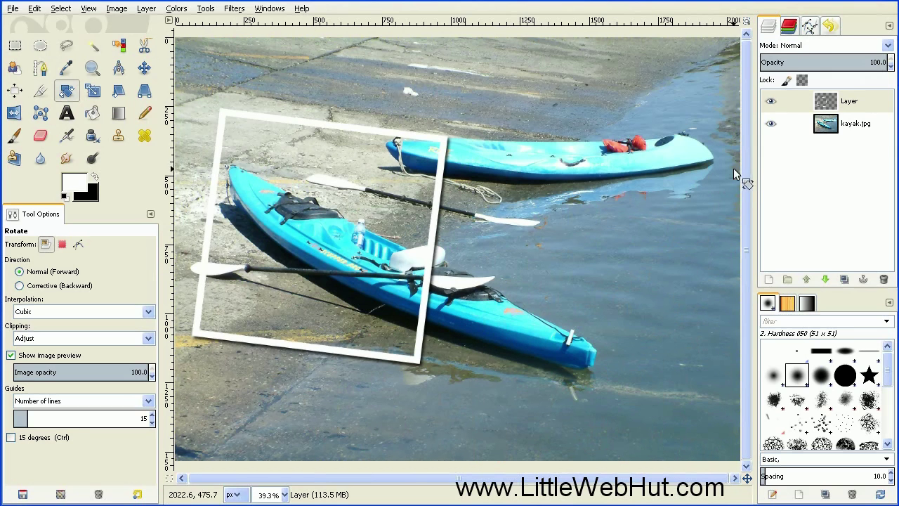
{"action": "left_click", "coordinate": [790, 105]}
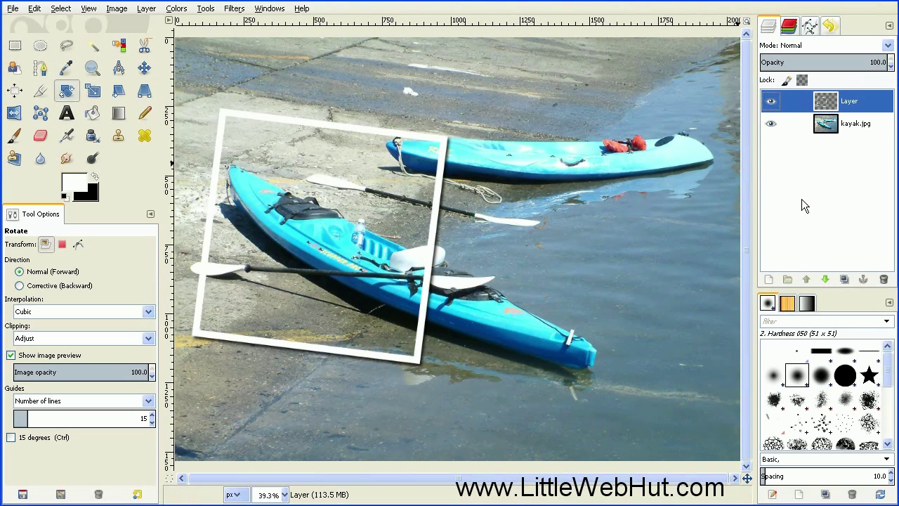
- Duplicate the frame layer and rotate the original Layer a further 7.05 degrees
{"action": "left_click", "coordinate": [841, 279]}
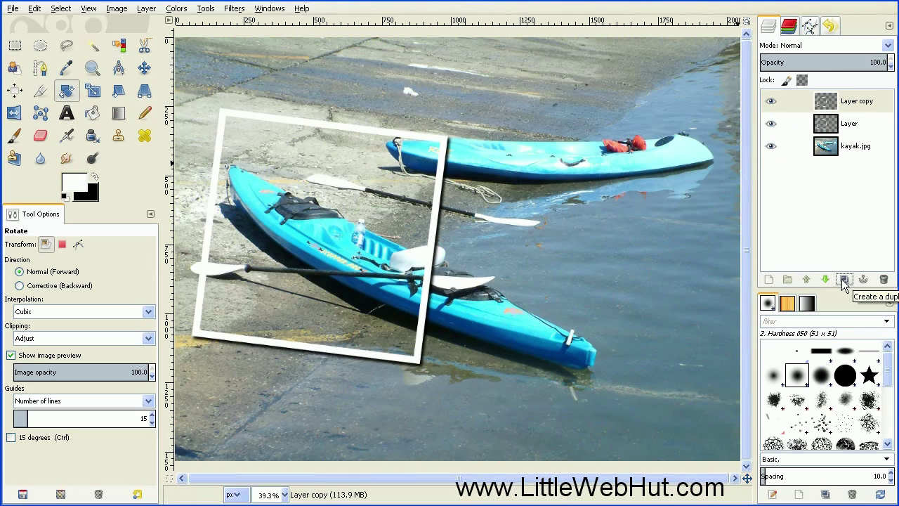
{"action": "left_click", "coordinate": [806, 125]}
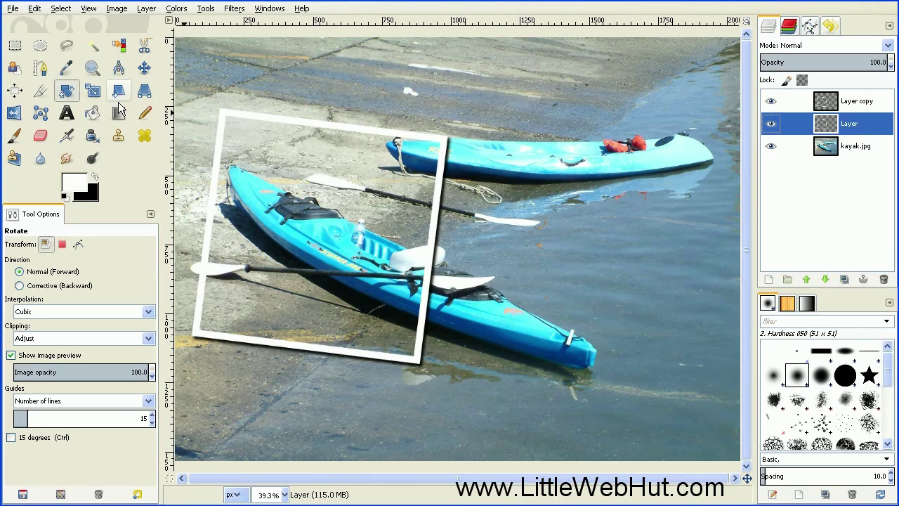
{"action": "left_click", "coordinate": [66, 94]}
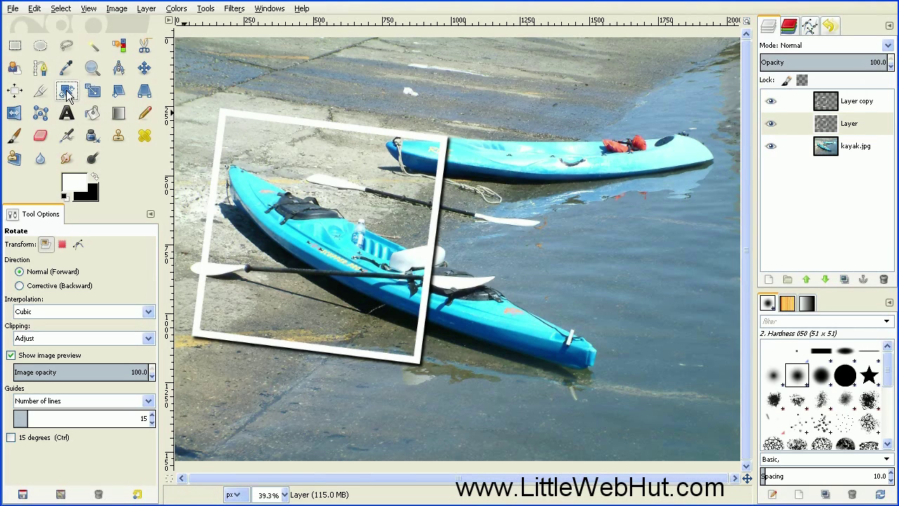
{"action": "left_click", "coordinate": [385, 190]}
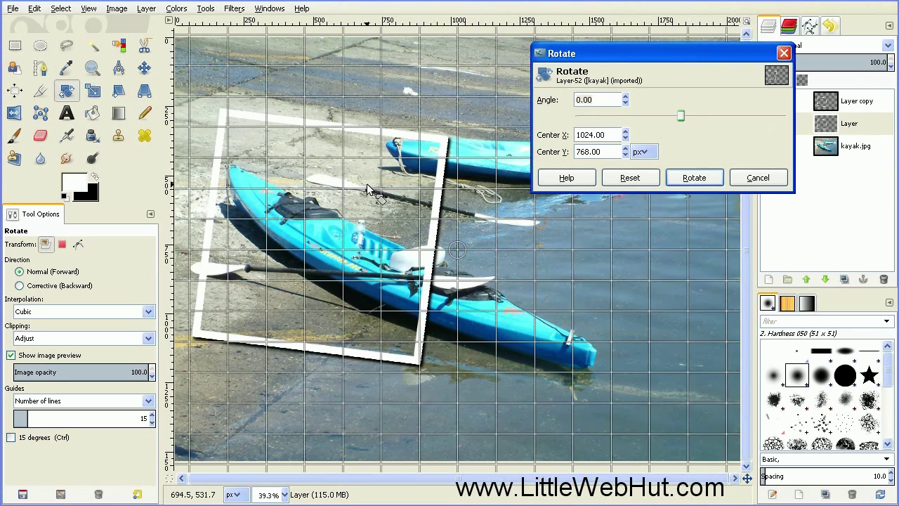
{"action": "left_click_drag", "start_coordinate": [364, 186], "coordinate": [374, 172]}
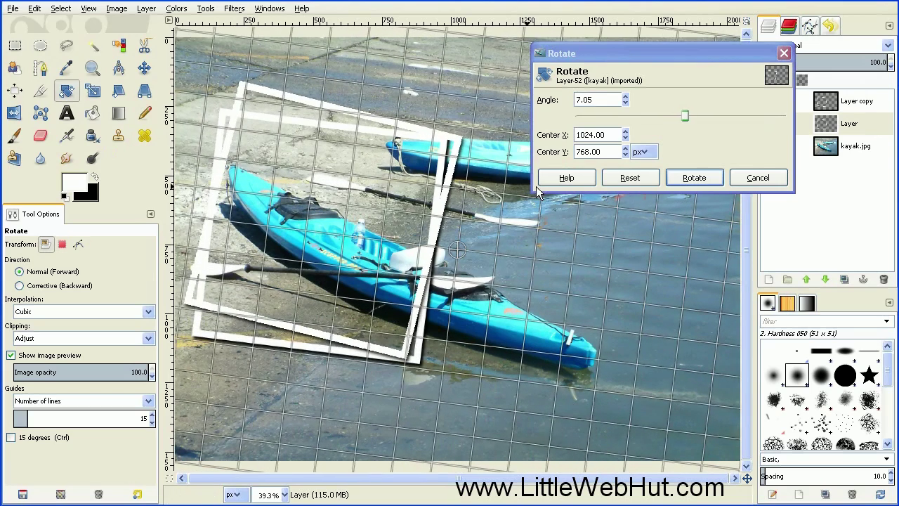
{"action": "left_click", "coordinate": [693, 178]}
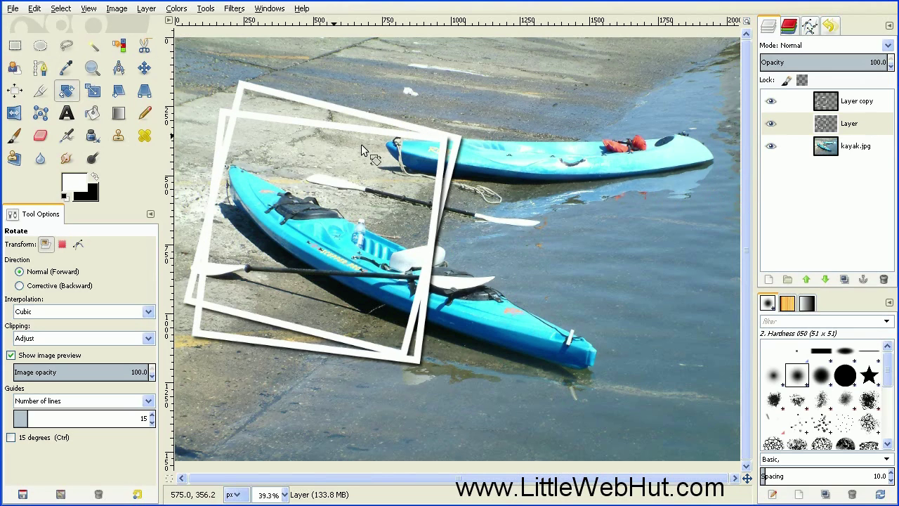
- Move one frame right over the far kayak and nudge the left frame slightly upward
{"action": "left_click", "coordinate": [144, 68]}
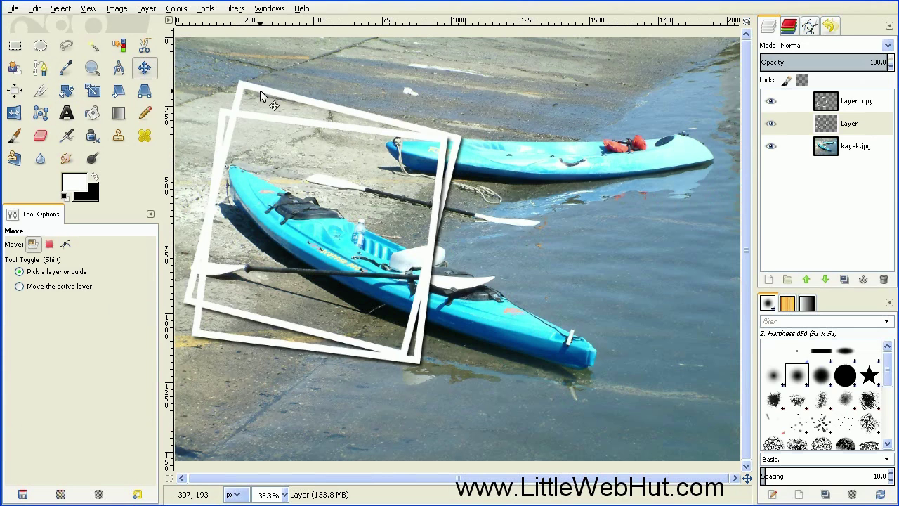
{"action": "left_click_drag", "start_coordinate": [257, 90], "coordinate": [508, 106]}
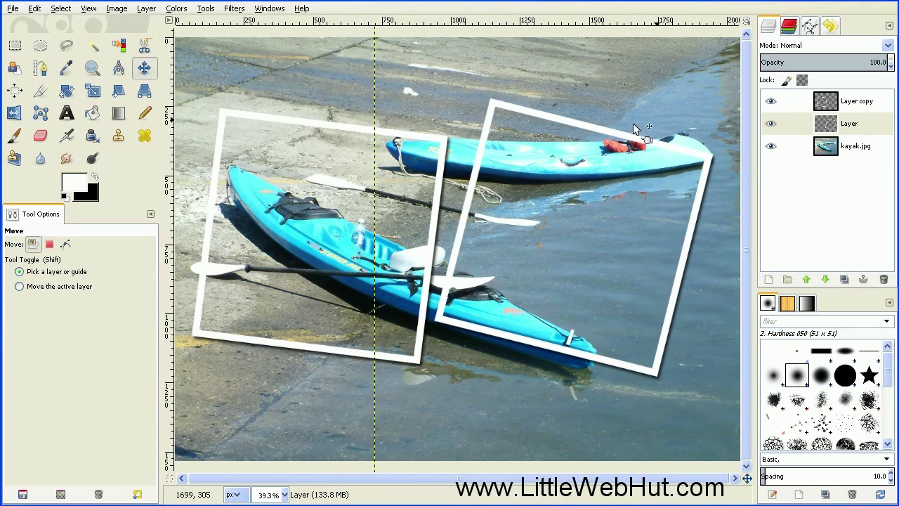
{"action": "left_click", "coordinate": [808, 104]}
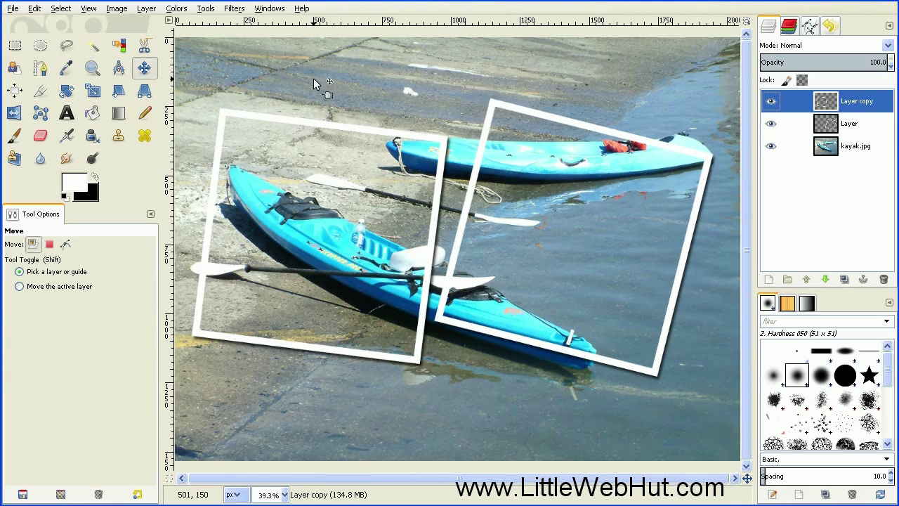
{"action": "left_click", "coordinate": [143, 68]}
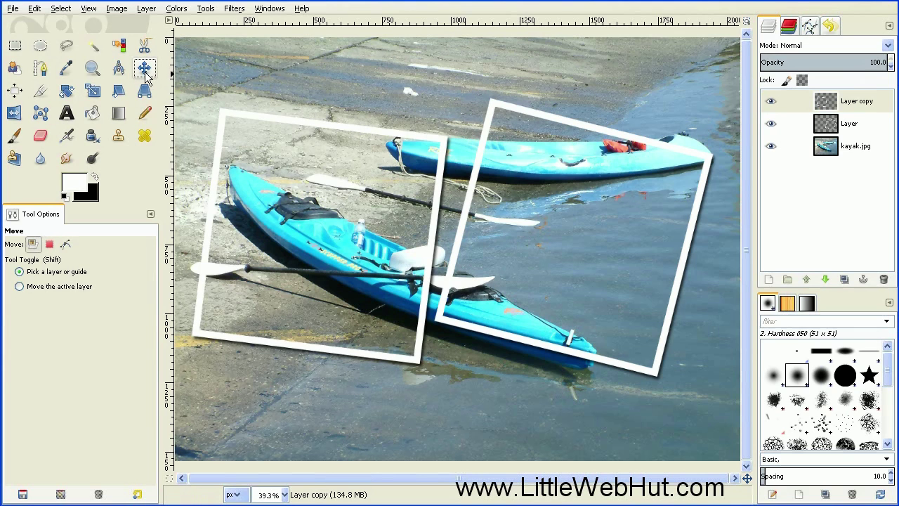
{"action": "left_click_drag", "start_coordinate": [236, 114], "coordinate": [223, 127]}
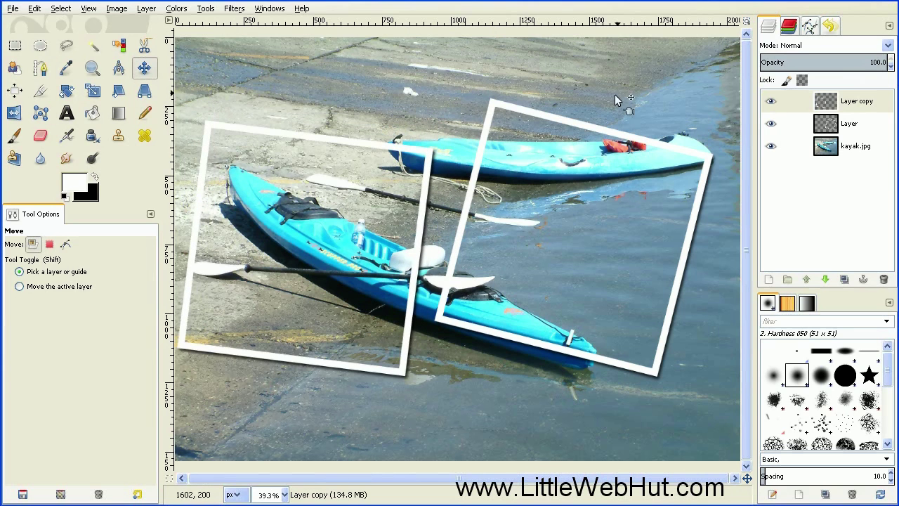
- Shift the right frame left and down, hide its layer, and select Layer copy
{"action": "left_click", "coordinate": [792, 127]}
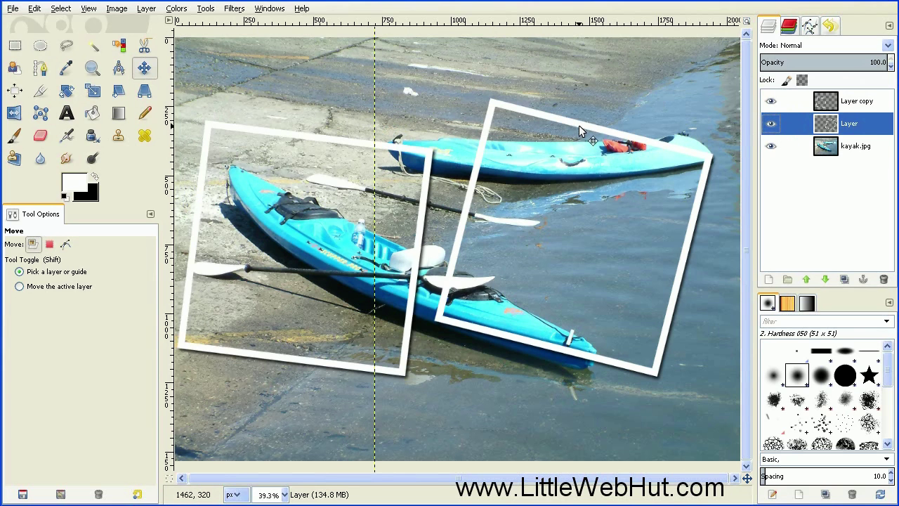
{"action": "left_click_drag", "start_coordinate": [577, 124], "coordinate": [539, 143]}
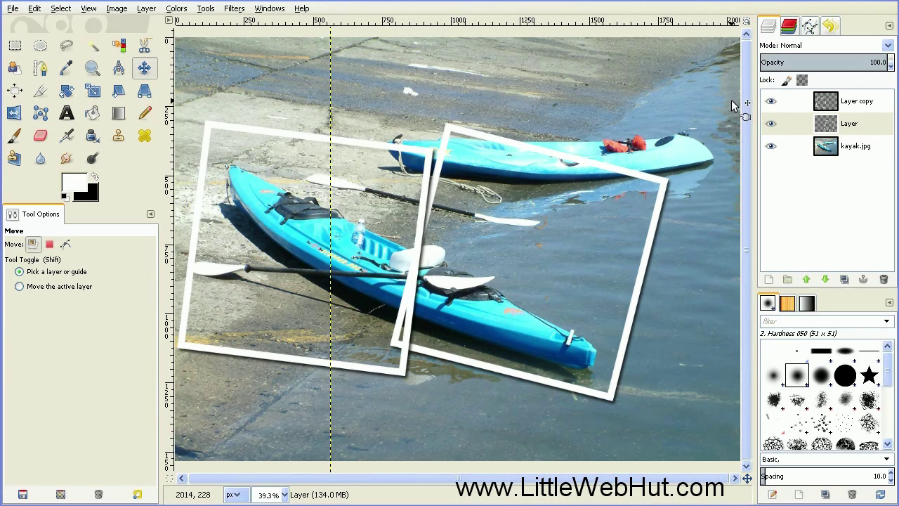
{"action": "left_click", "coordinate": [773, 126]}
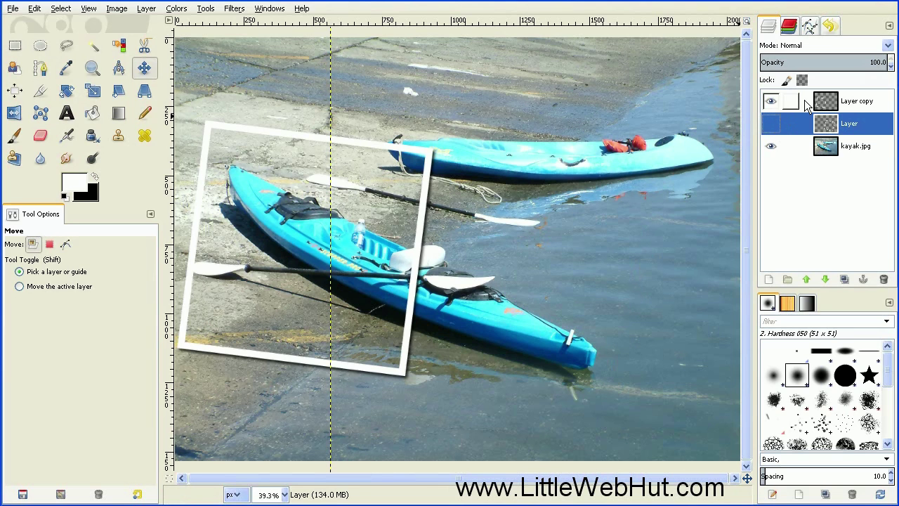
{"action": "left_click", "coordinate": [806, 103]}
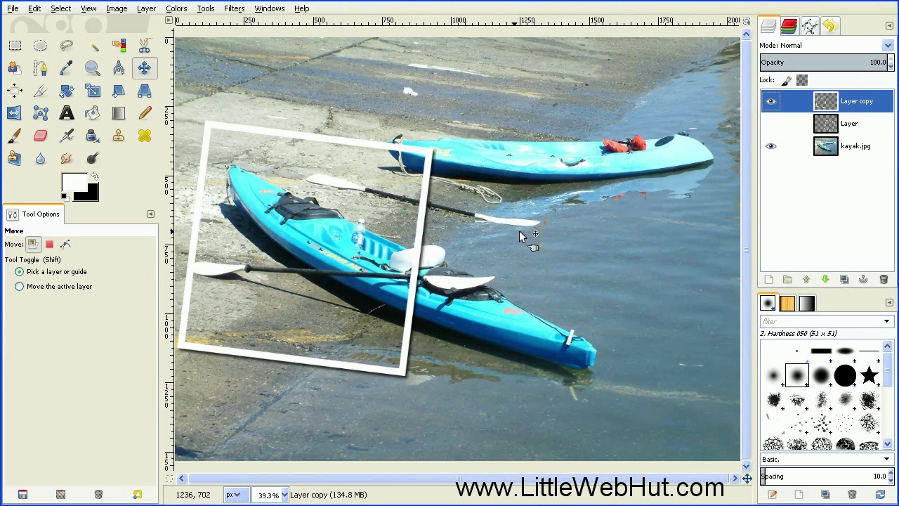
- Set up the Eraser with the Hardness 075 brush at size 50
{"action": "left_click", "coordinate": [41, 138]}
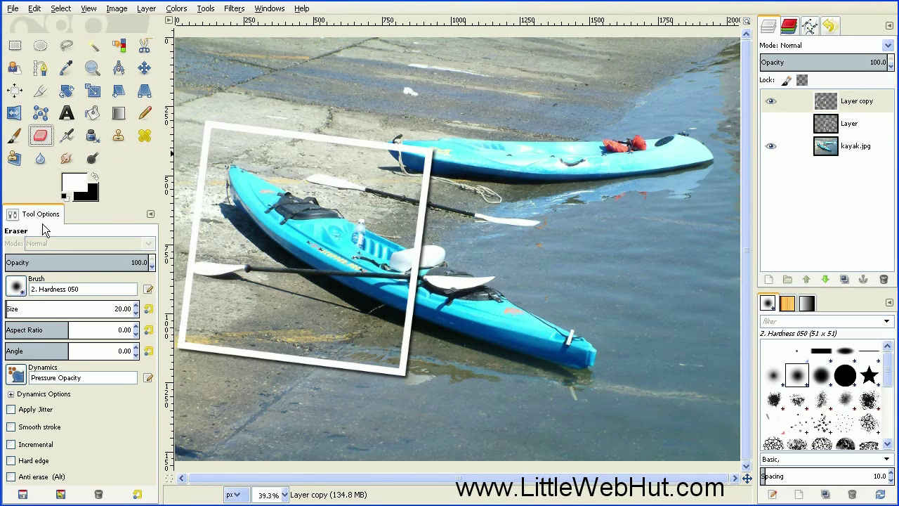
{"action": "left_click", "coordinate": [15, 288]}
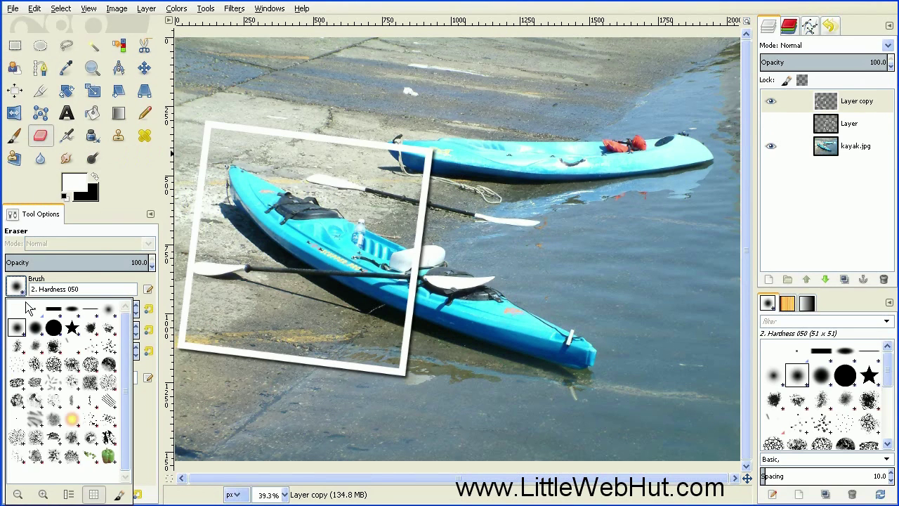
{"action": "left_click", "coordinate": [33, 328]}
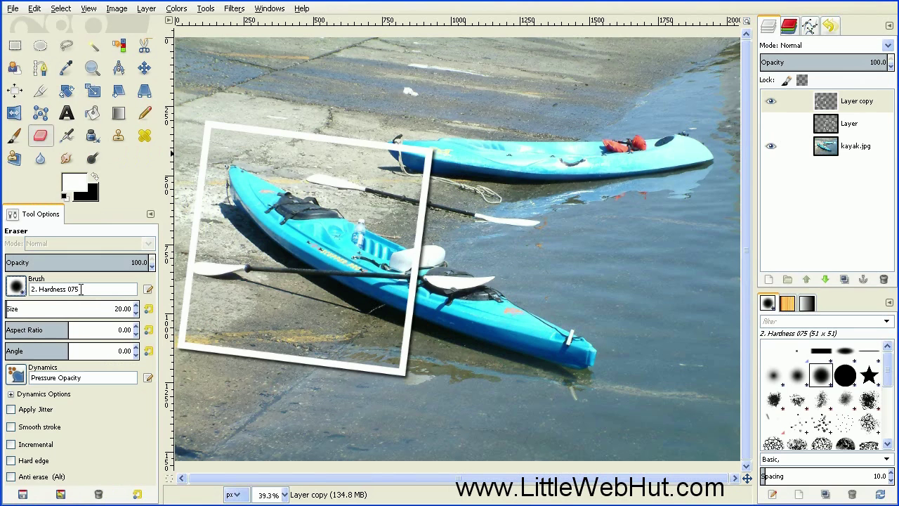
{"action": "double_click", "coordinate": [120, 309]}
{"action": "type", "text": "50"}
{"action": "key", "text": "Return"}
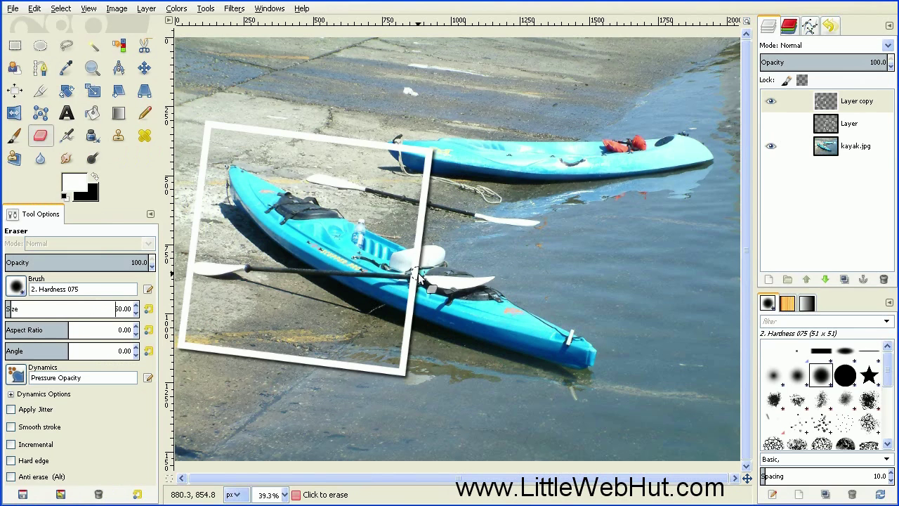
{"action": "scroll", "coordinate": [398, 272], "scroll_direction": "up", "scroll_amount": 5}
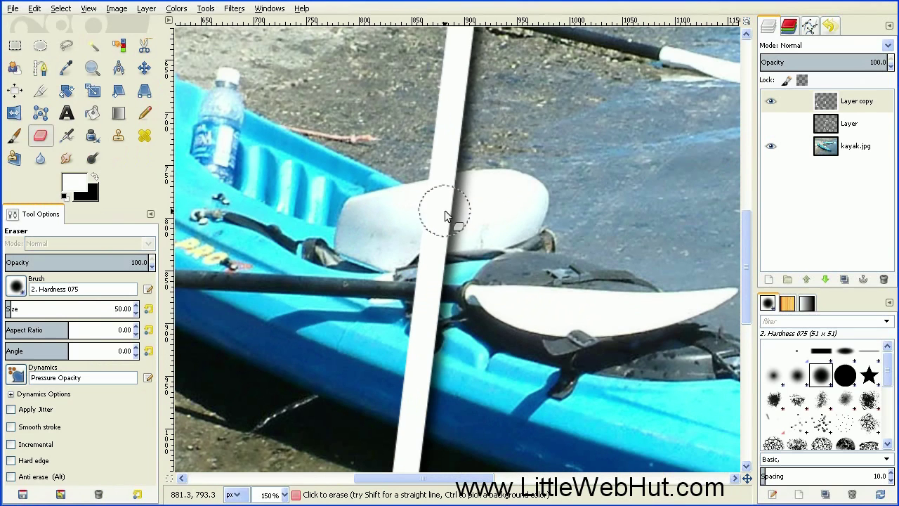
- Erase the white frame strip crossing the front kayak's seat
{"action": "mouse_move", "coordinate": [443, 209]}
{"action": "left_mouse_down"}
{"action": "mouse_move", "coordinate": [482, 193]}
{"action": "mouse_move", "coordinate": [422, 205]}
{"action": "mouse_move", "coordinate": [447, 218]}
{"action": "mouse_move", "coordinate": [413, 256]}
{"action": "mouse_move", "coordinate": [470, 241]}
{"action": "mouse_move", "coordinate": [472, 266]}
{"action": "mouse_move", "coordinate": [413, 347]}
{"action": "mouse_move", "coordinate": [420, 305]}
{"action": "mouse_move", "coordinate": [411, 334]}
{"action": "mouse_move", "coordinate": [421, 349]}
{"action": "mouse_move", "coordinate": [420, 389]}
{"action": "mouse_move", "coordinate": [415, 376]}
{"action": "mouse_move", "coordinate": [403, 395]}
{"action": "mouse_move", "coordinate": [411, 369]}
{"action": "left_mouse_up"}
{"action": "scroll", "coordinate": [411, 369], "scroll_direction": "down", "scroll_amount": 3}
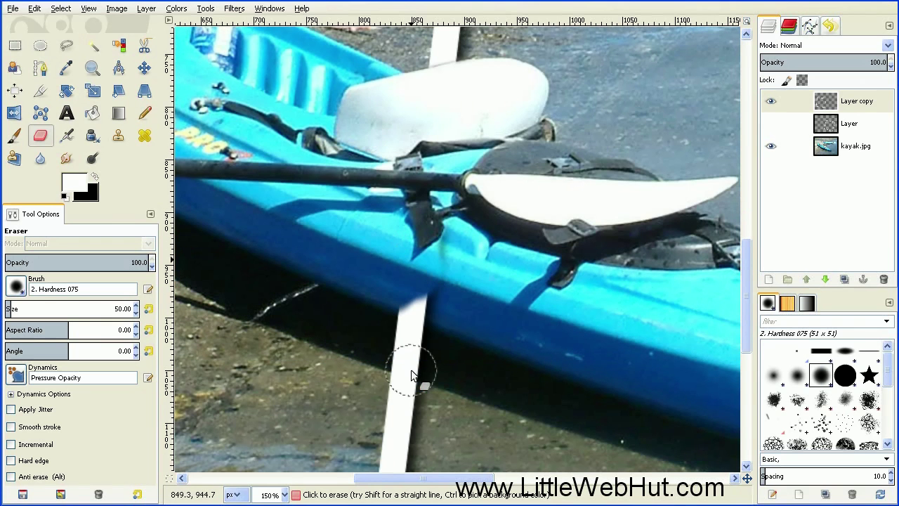
{"action": "mouse_move", "coordinate": [418, 284]}
{"action": "left_mouse_down"}
{"action": "mouse_move", "coordinate": [444, 306]}
{"action": "mouse_move", "coordinate": [398, 292]}
{"action": "mouse_move", "coordinate": [446, 304]}
{"action": "mouse_move", "coordinate": [393, 294]}
{"action": "left_mouse_up"}
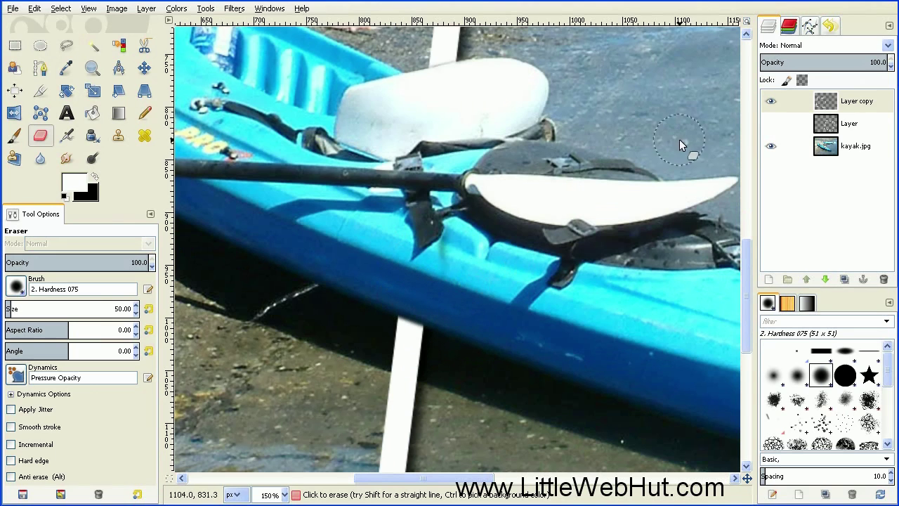
- Unhide the right frame layer and erase its white stripes crossing the kayak
{"action": "left_click", "coordinate": [770, 123]}
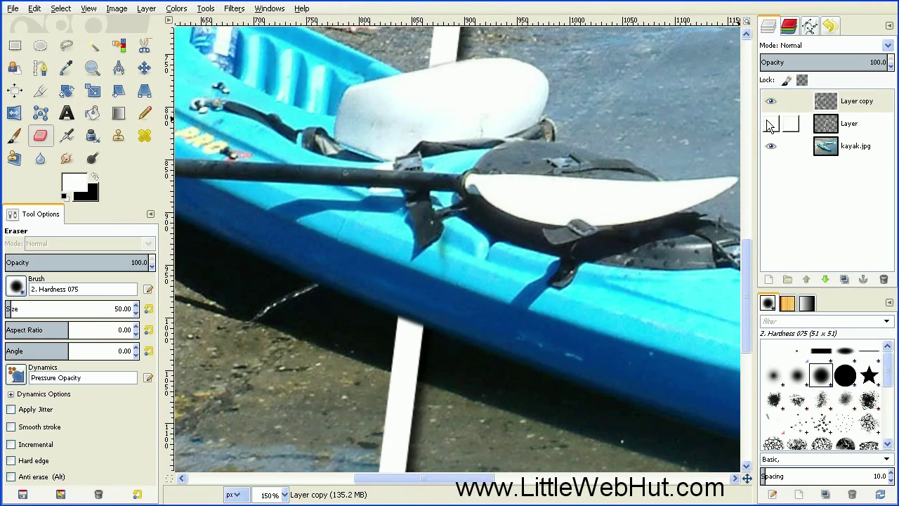
{"action": "left_click", "coordinate": [804, 125]}
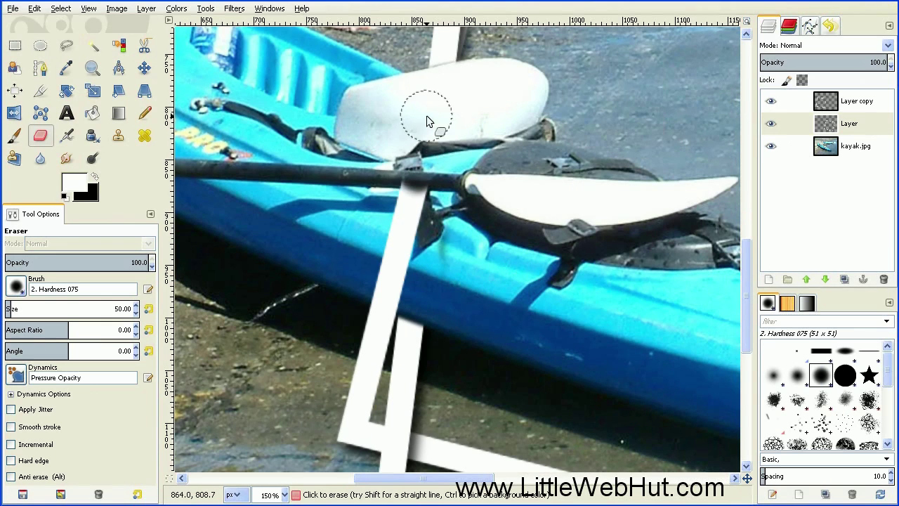
{"action": "mouse_move", "coordinate": [417, 155]}
{"action": "left_mouse_down"}
{"action": "mouse_move", "coordinate": [401, 260]}
{"action": "mouse_move", "coordinate": [388, 256]}
{"action": "left_mouse_up"}
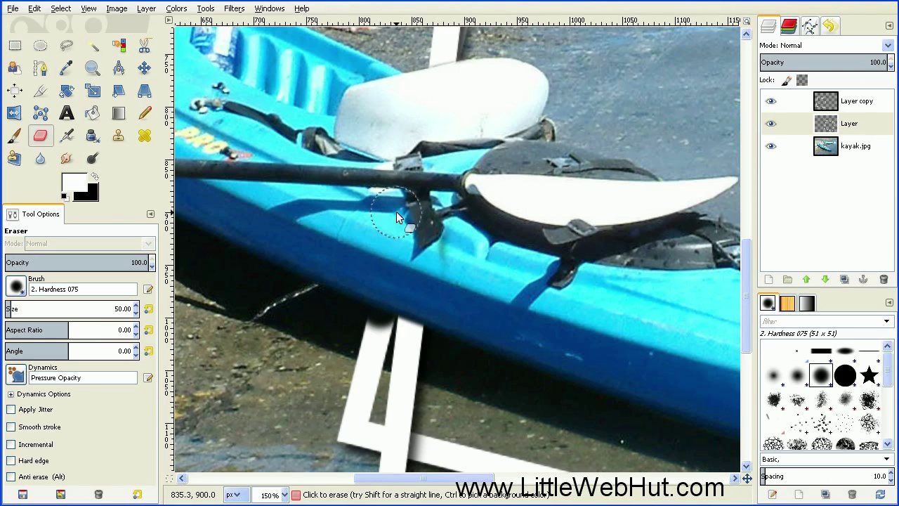
{"action": "mouse_move", "coordinate": [382, 300]}
{"action": "left_mouse_down"}
{"action": "mouse_move", "coordinate": [351, 433]}
{"action": "mouse_move", "coordinate": [364, 400]}
{"action": "left_mouse_up"}
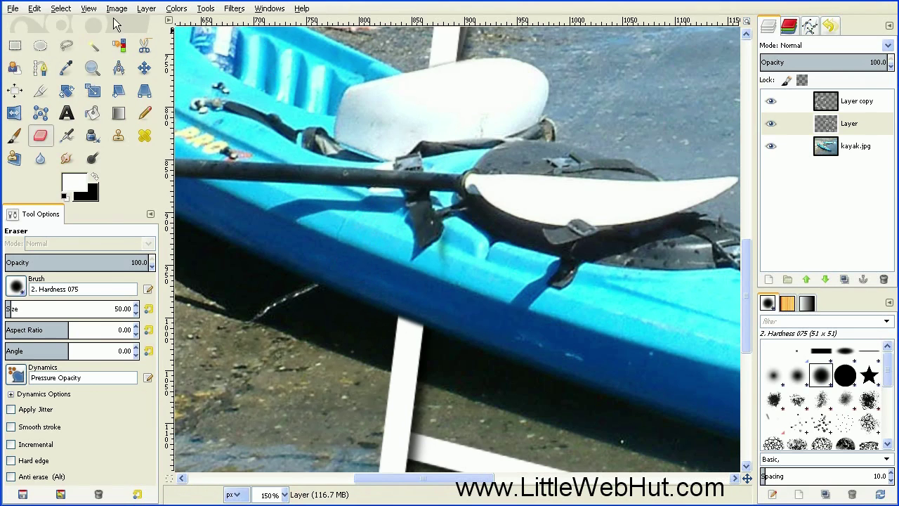
- Zoom to fit the whole image in the window
{"action": "left_click", "coordinate": [89, 9]}
{"action": "mouse_move", "coordinate": [140, 52]}
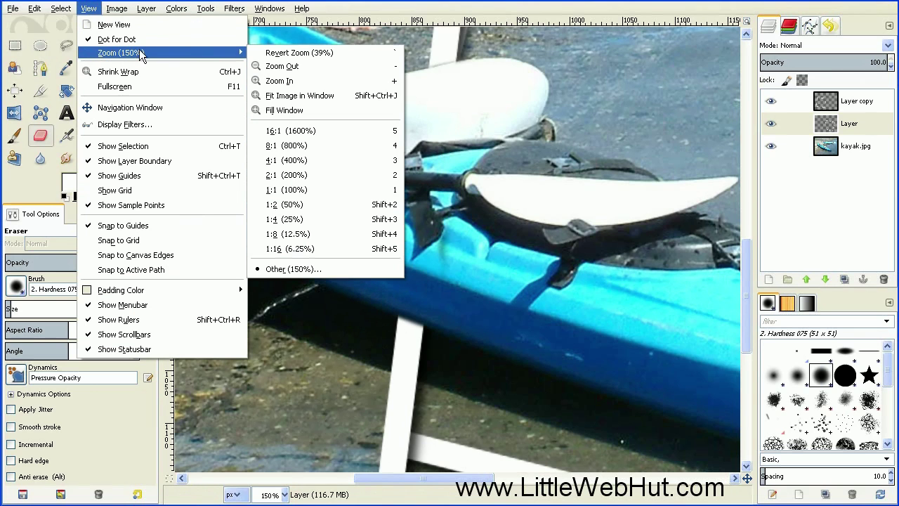
{"action": "left_click", "coordinate": [314, 96]}
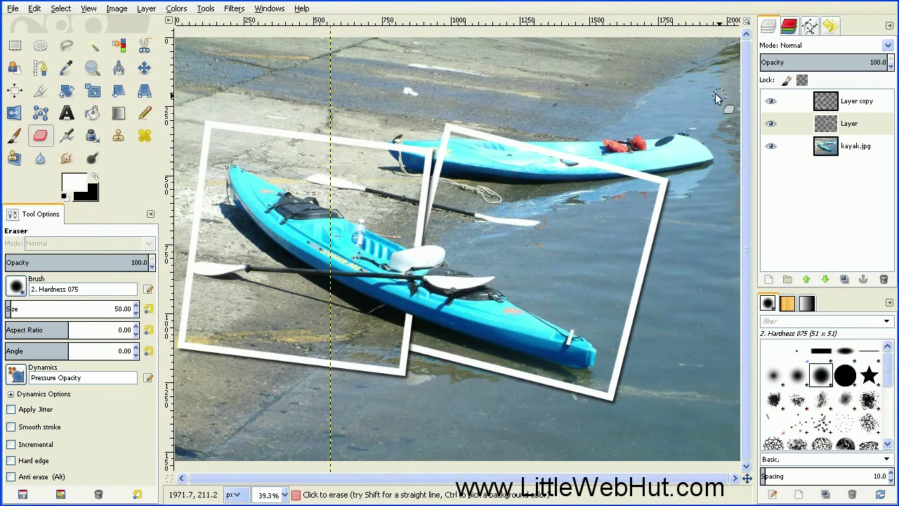
- On the kayak.jpg layer, set the Eraser to the 2. Hardness 100 brush at size 100
{"action": "left_click", "coordinate": [803, 145]}
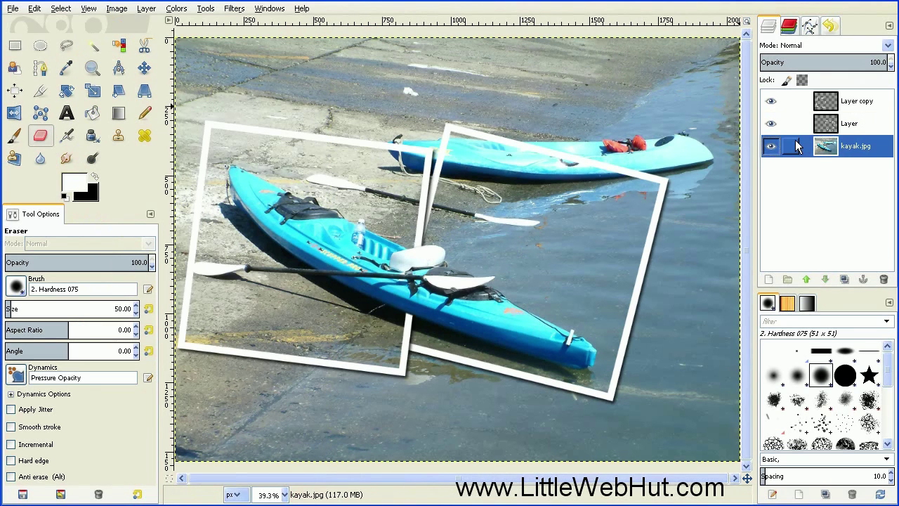
{"action": "left_click", "coordinate": [14, 286]}
{"action": "left_click", "coordinate": [56, 331]}
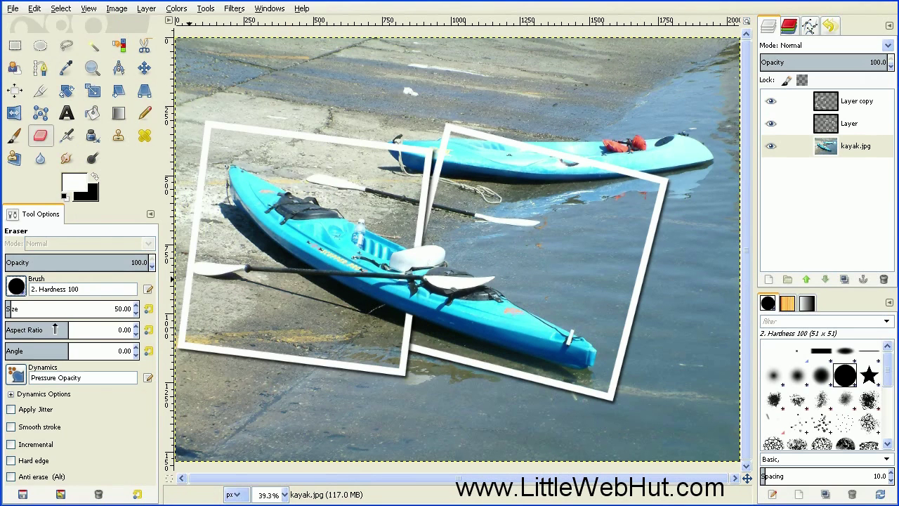
{"action": "left_click", "coordinate": [117, 309]}
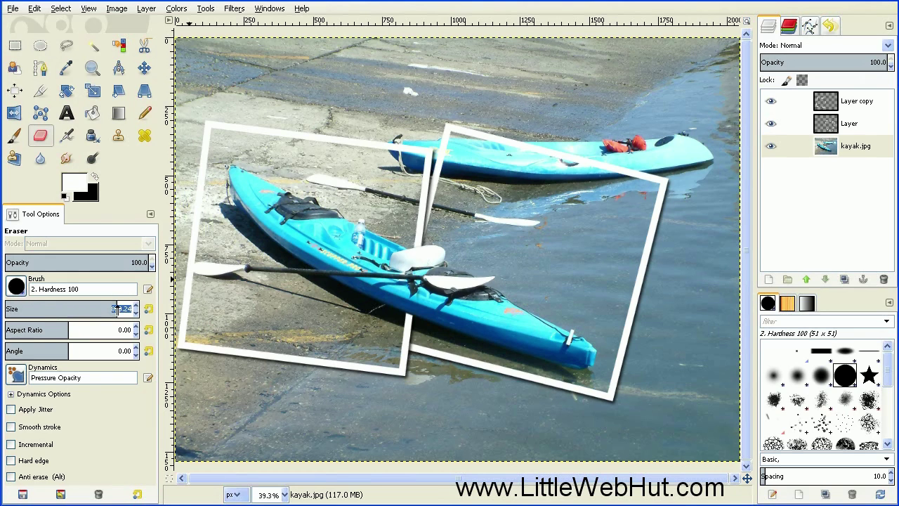
{"action": "type", "text": "100"}
{"action": "key", "text": "Return"}
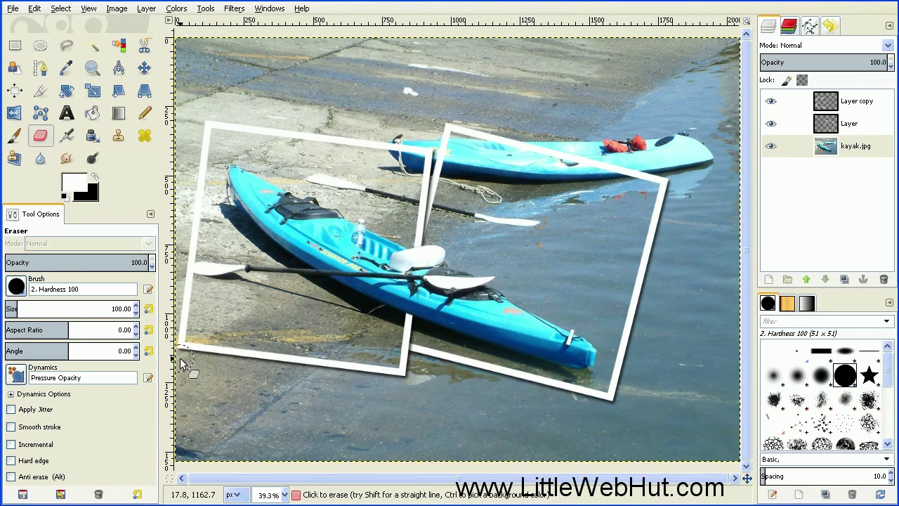
- Erase straight strips of the photo below and around both frames' bottom corners
{"action": "left_click", "coordinate": [180, 359]}
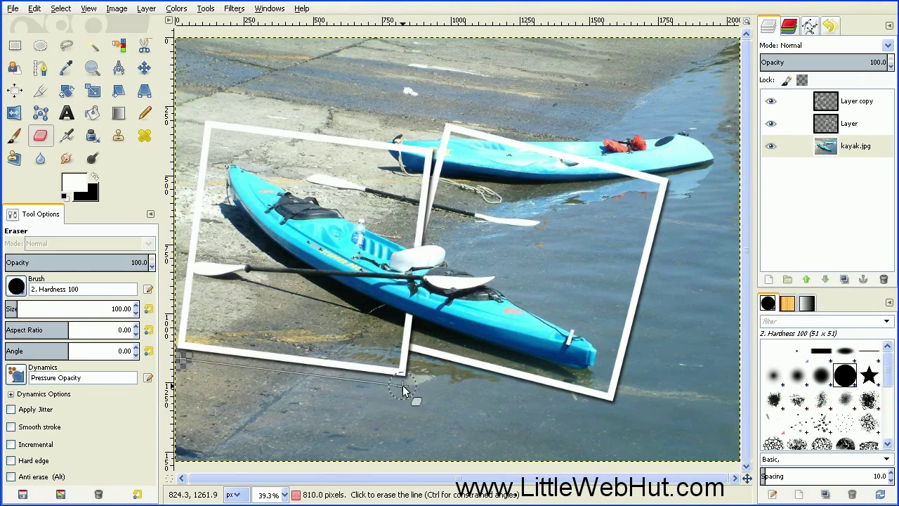
{"action": "left_click", "coordinate": [403, 384], "text": "shift"}
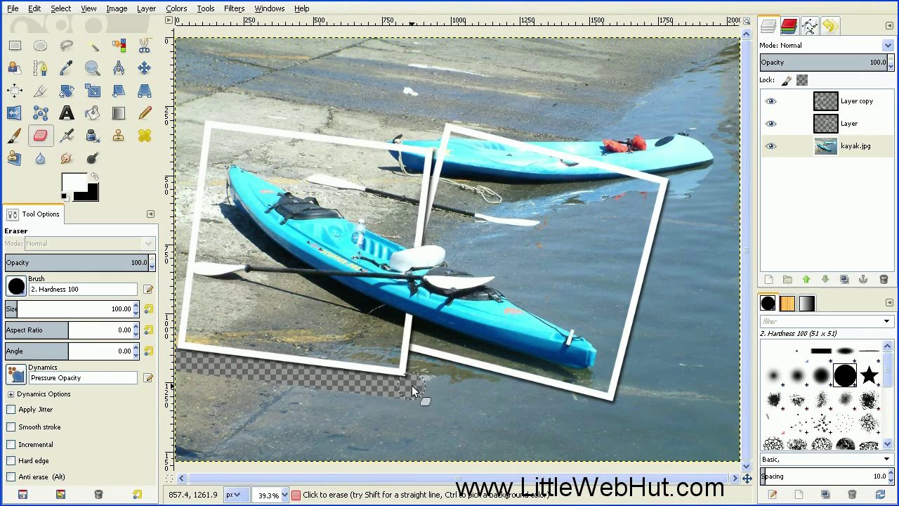
{"action": "left_click_drag", "start_coordinate": [414, 389], "coordinate": [416, 364]}
{"action": "left_click", "coordinate": [416, 364]}
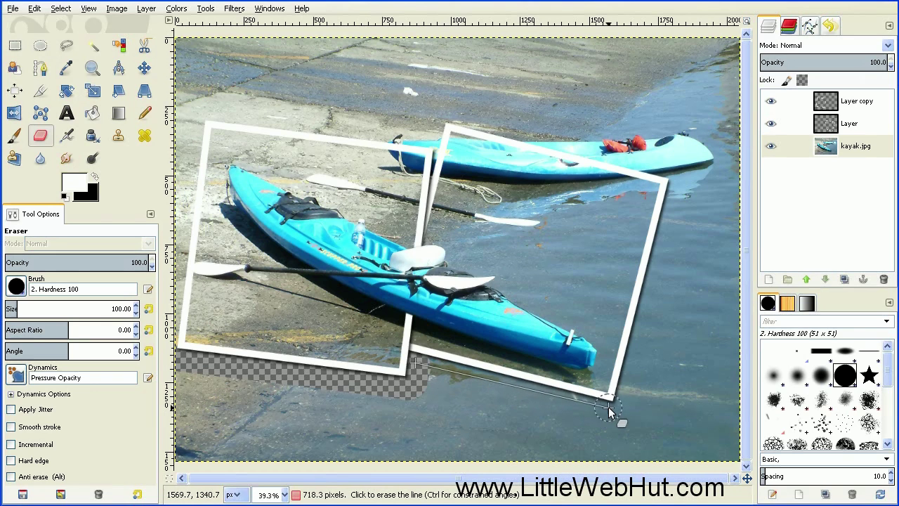
{"action": "left_click", "coordinate": [606, 413], "text": "shift"}
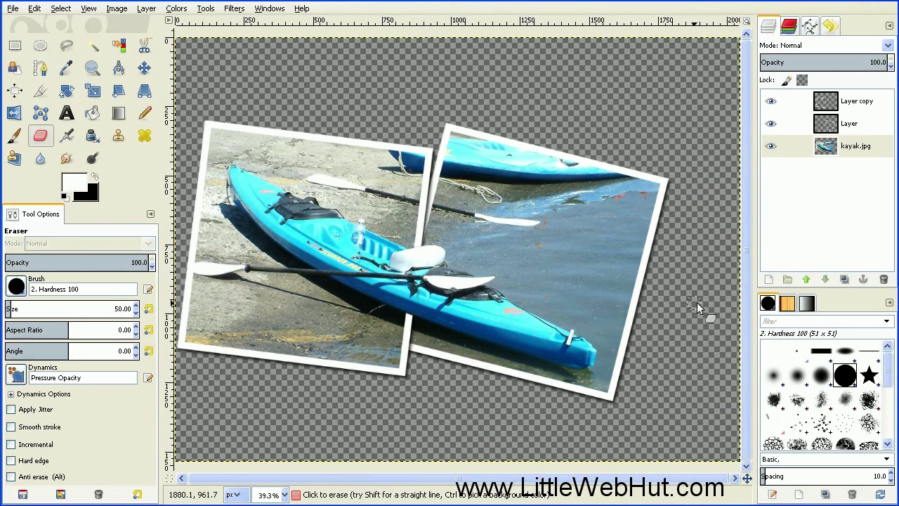
- Add a new transparent layer, Layer #1, and lower it beneath kayak.jpg
{"action": "left_click", "coordinate": [770, 279]}
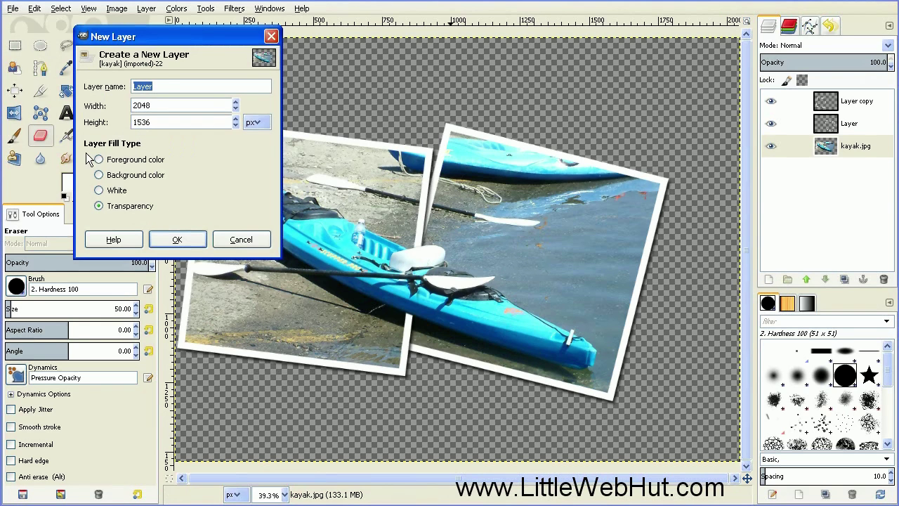
{"action": "left_click", "coordinate": [176, 242]}
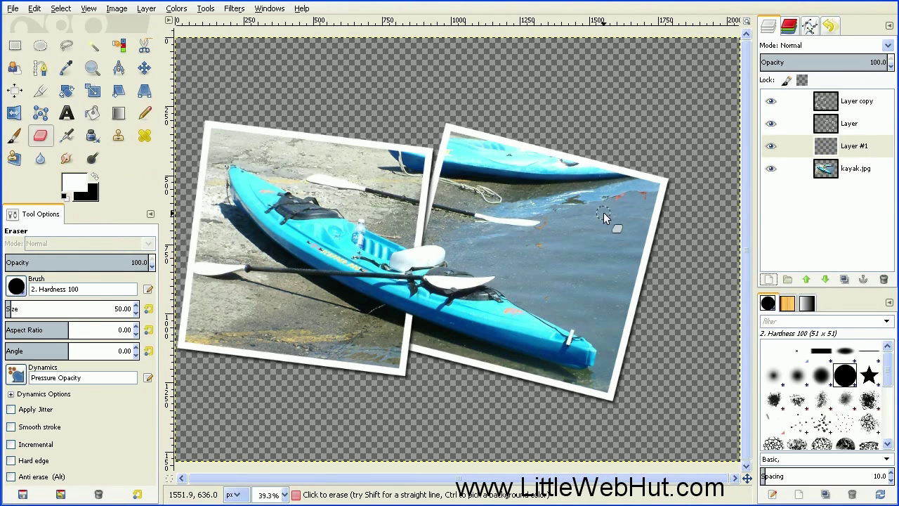
{"action": "left_click", "coordinate": [824, 282]}
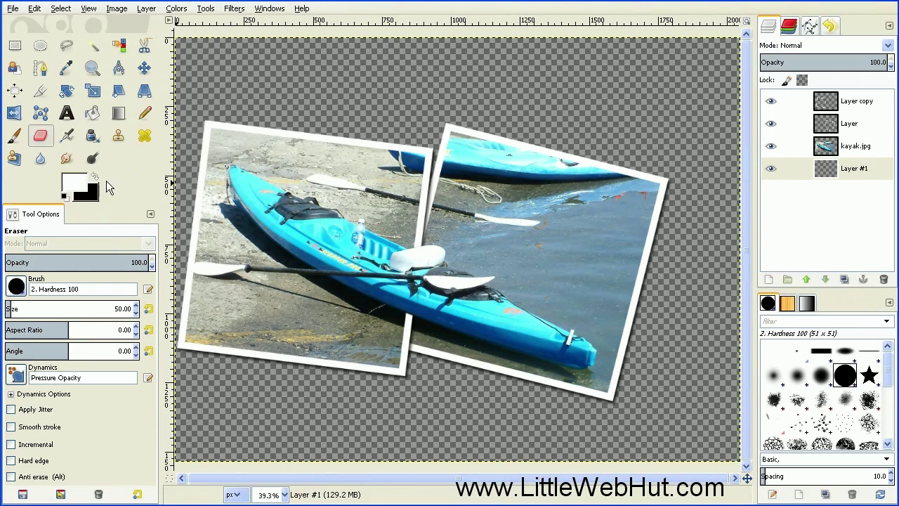
{"action": "left_click", "coordinate": [78, 181]}
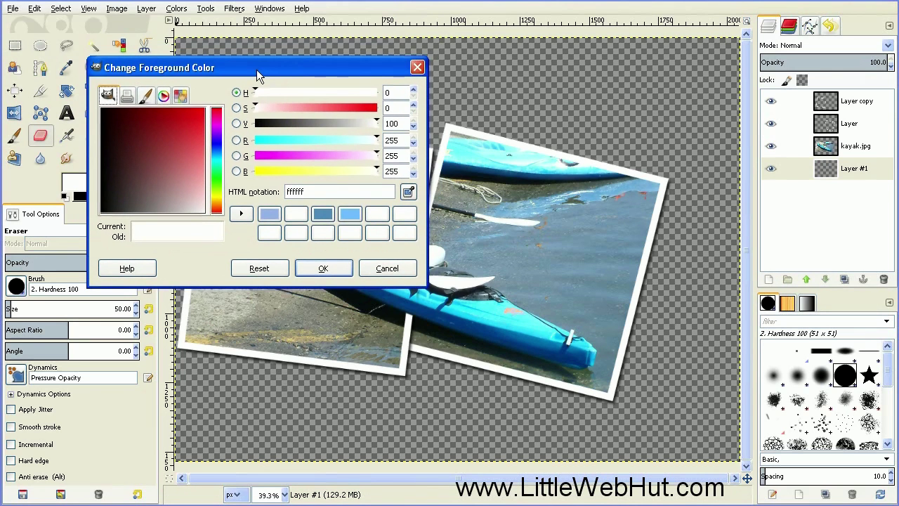
- Set the foreground colour to light blue 94b2eb and bucket-fill Layer #1 with it
{"action": "left_click", "coordinate": [267, 214]}
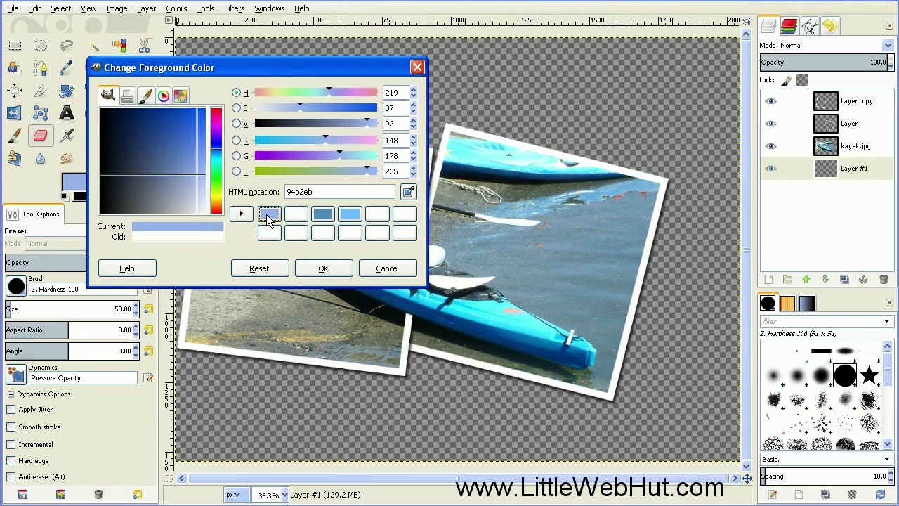
{"action": "left_click", "coordinate": [322, 269]}
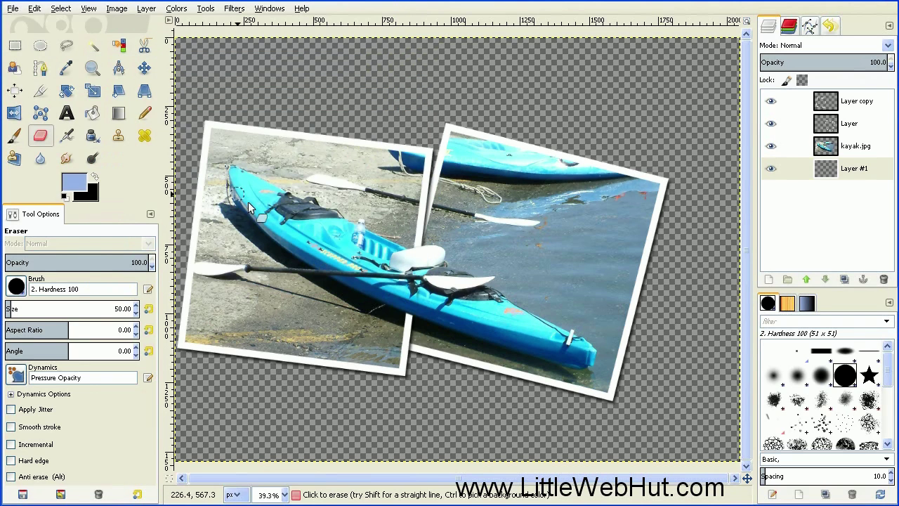
{"action": "left_click", "coordinate": [95, 118]}
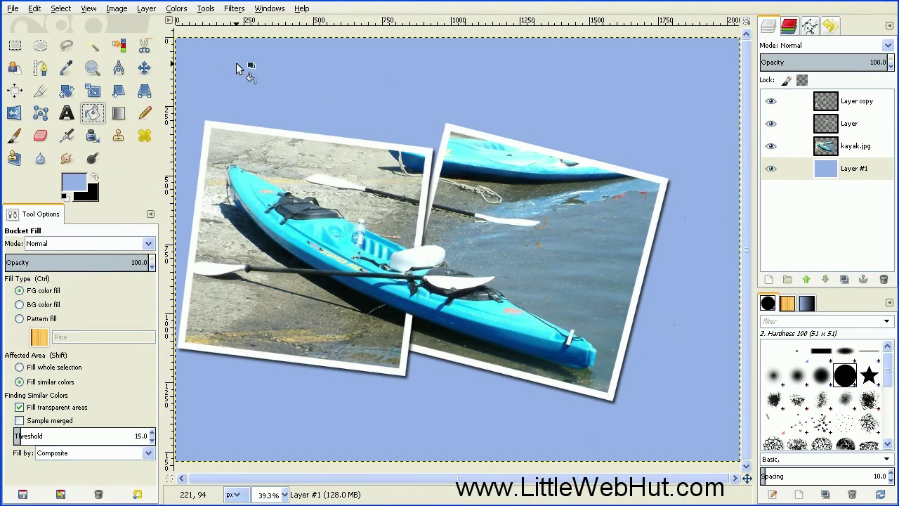
{"action": "left_click", "coordinate": [39, 92]}
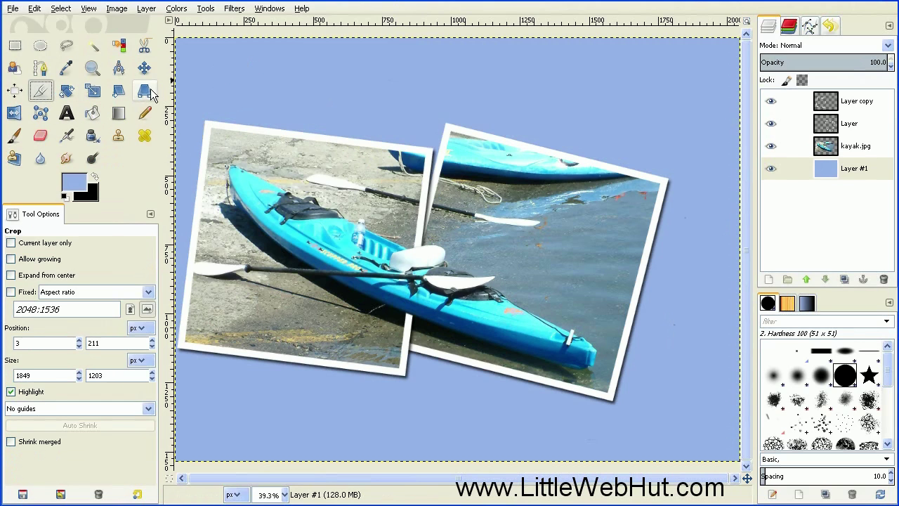
- Crop the image to 1818×1201 pixels tightly around the two framed kayak photos
{"action": "left_click_drag", "start_coordinate": [182, 93], "coordinate": [685, 422]}
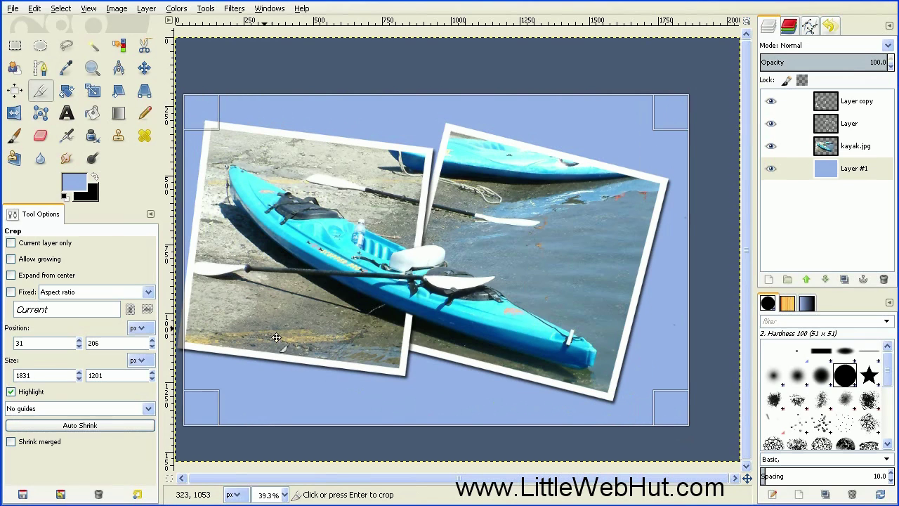
{"action": "left_click_drag", "start_coordinate": [204, 272], "coordinate": [198, 272]}
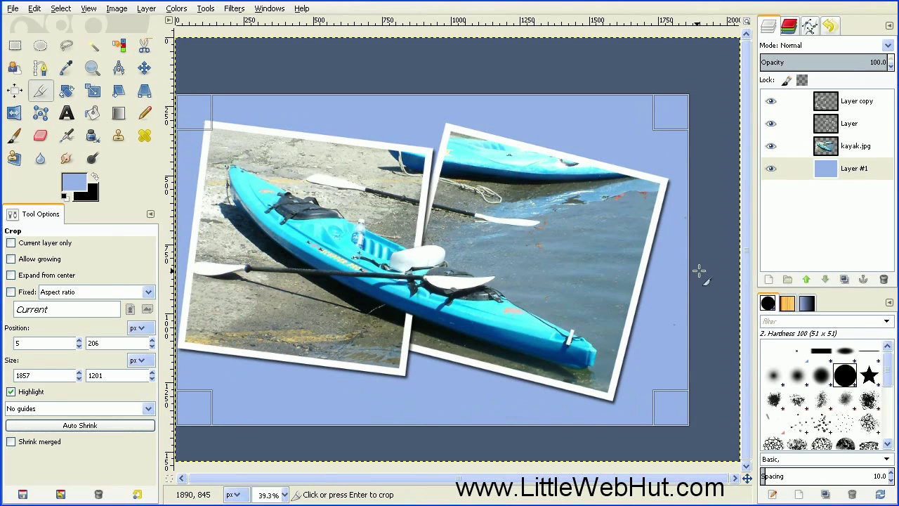
{"action": "left_click_drag", "start_coordinate": [679, 271], "coordinate": [667, 268]}
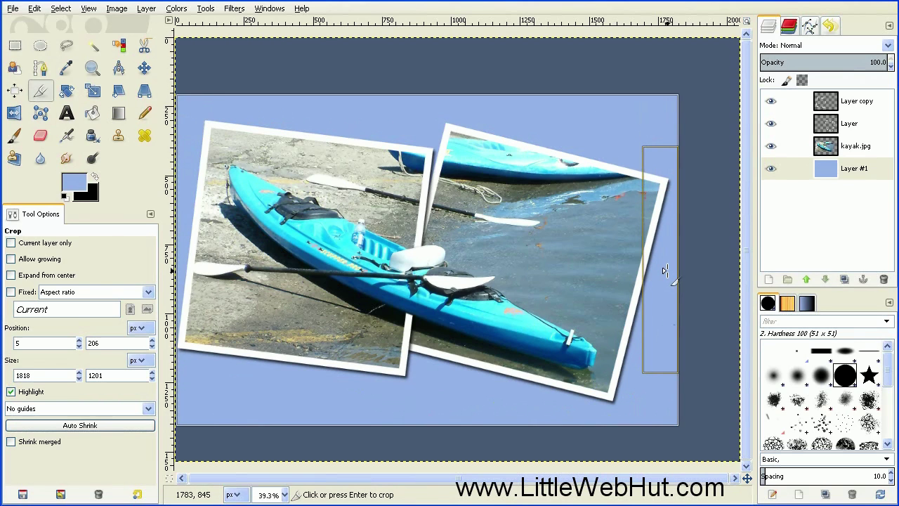
{"action": "left_click", "coordinate": [575, 271]}
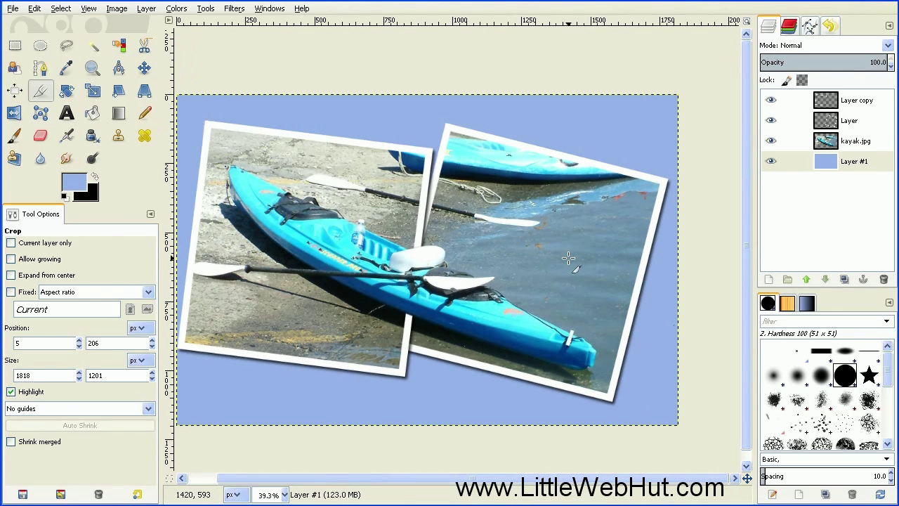
{"action": "left_click", "coordinate": [92, 12]}
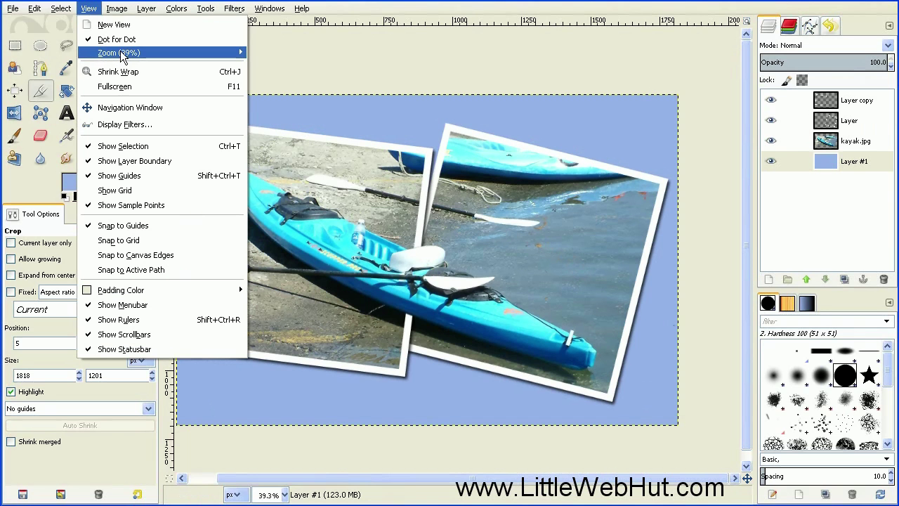